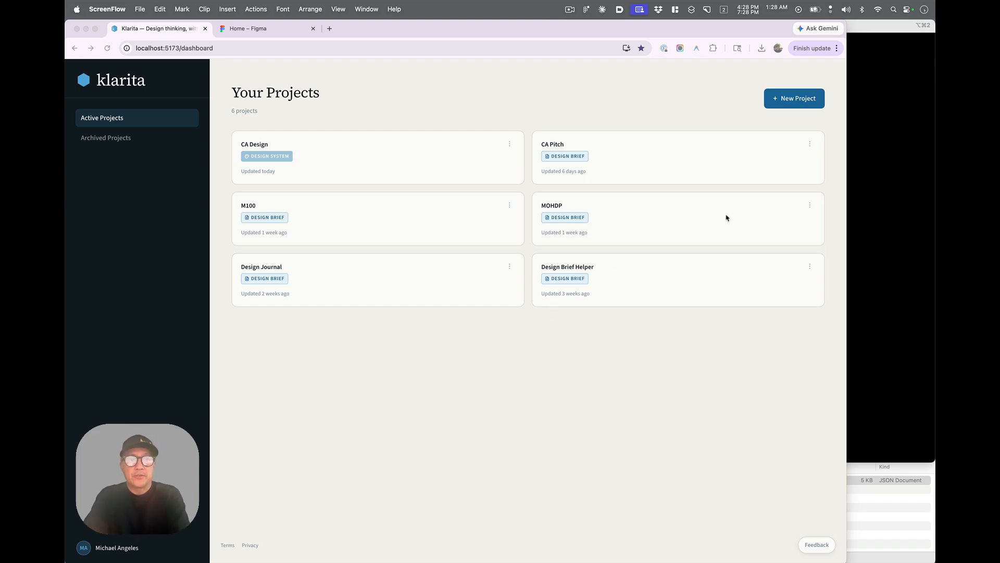
# - Create a new Design System project named M100
pyautogui.click(740, 100)
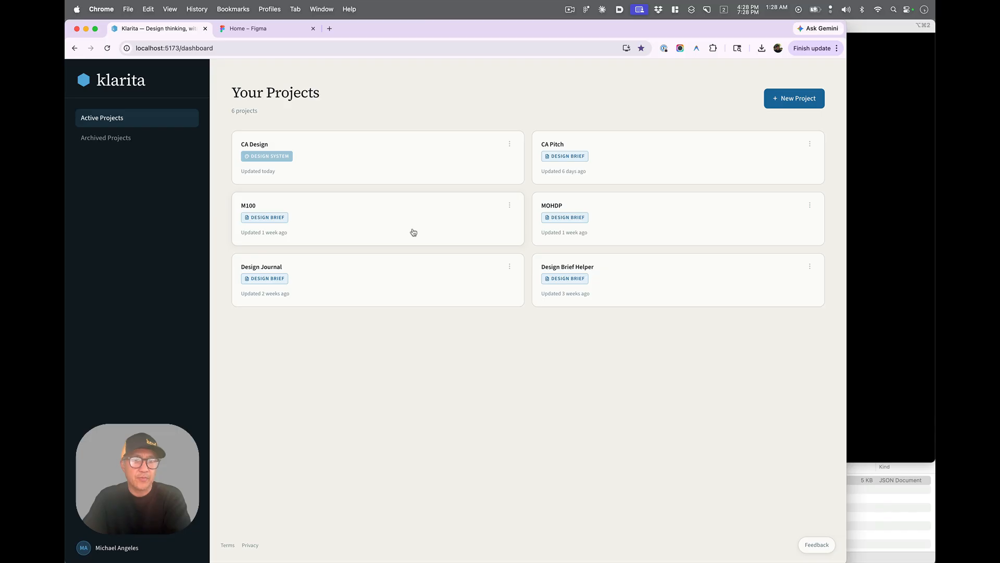
pyautogui.click(818, 106)
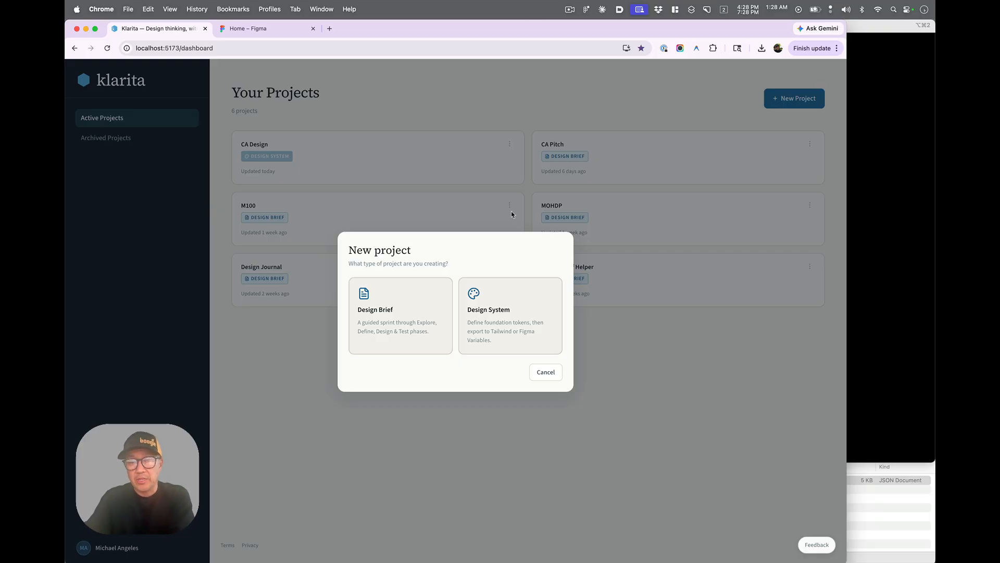
pyautogui.click(537, 339)
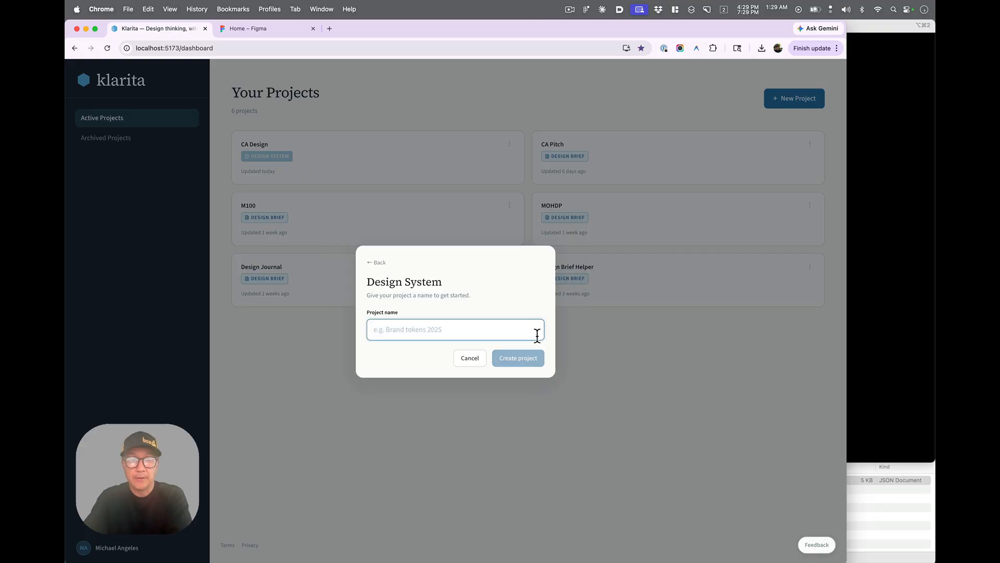
pyautogui.write('M100')
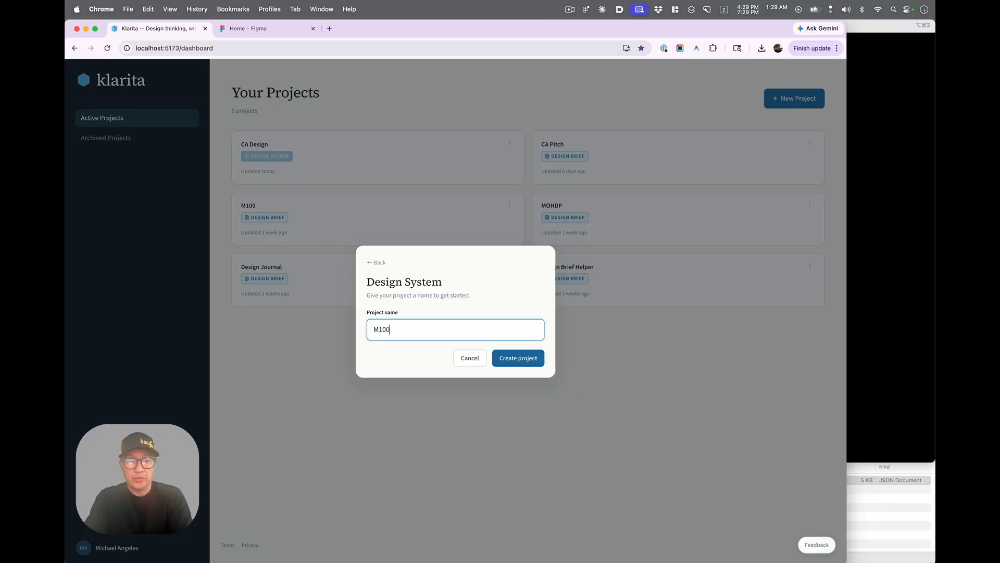
pyautogui.press('Return')
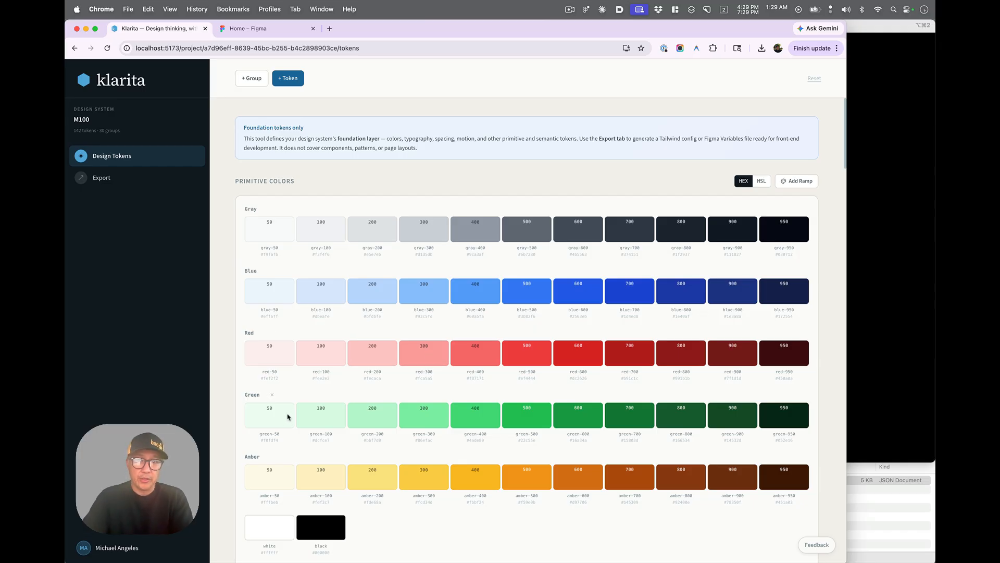
# - Examine the generated token sections: colors, typography, spacing, border radius, shadows, opacity, motion and z-index
pyautogui.scroll(-1, 288, 417)
pyautogui.scroll(-10, 287, 417)
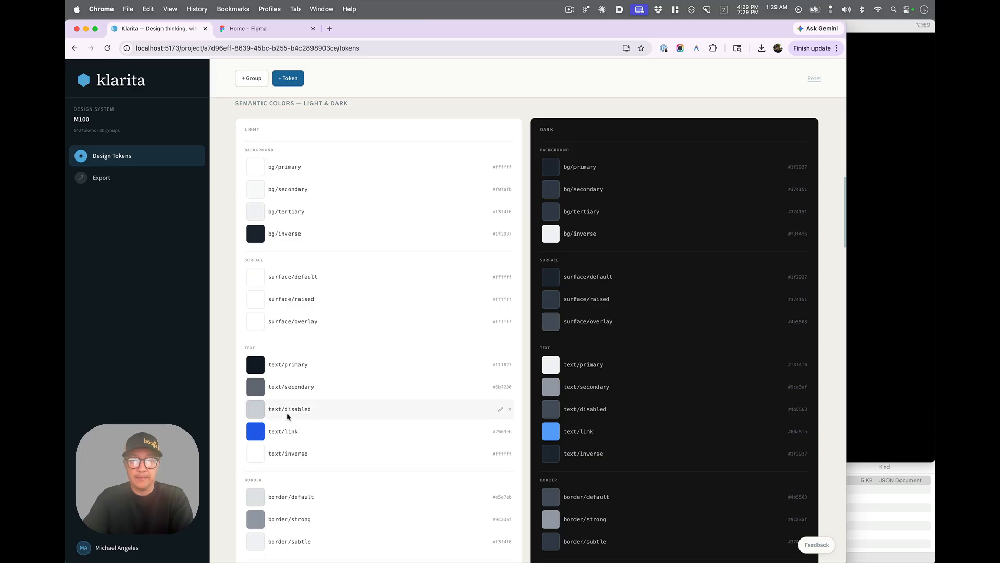
pyautogui.scroll(-1, 287, 417)
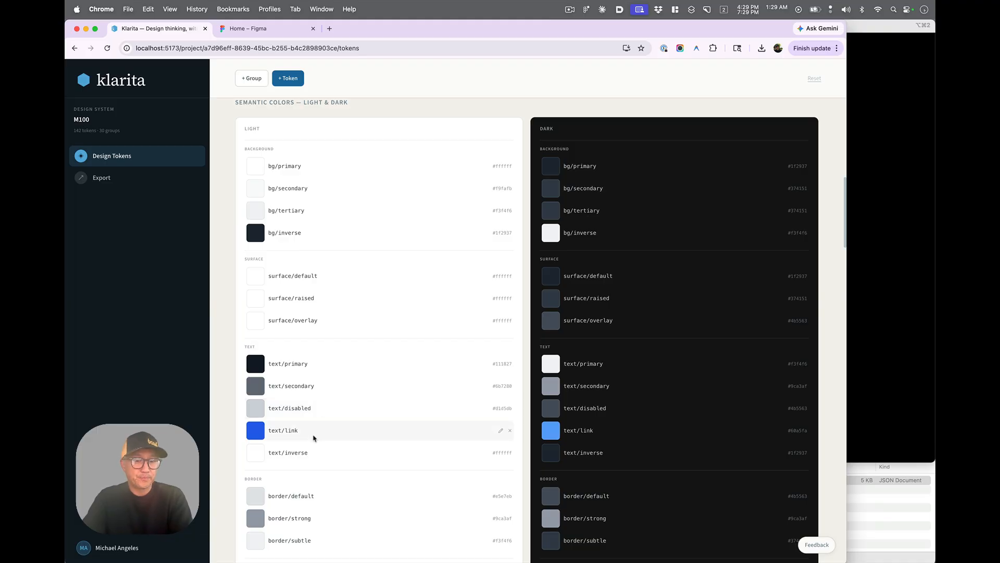
pyautogui.scroll(-5, 314, 437)
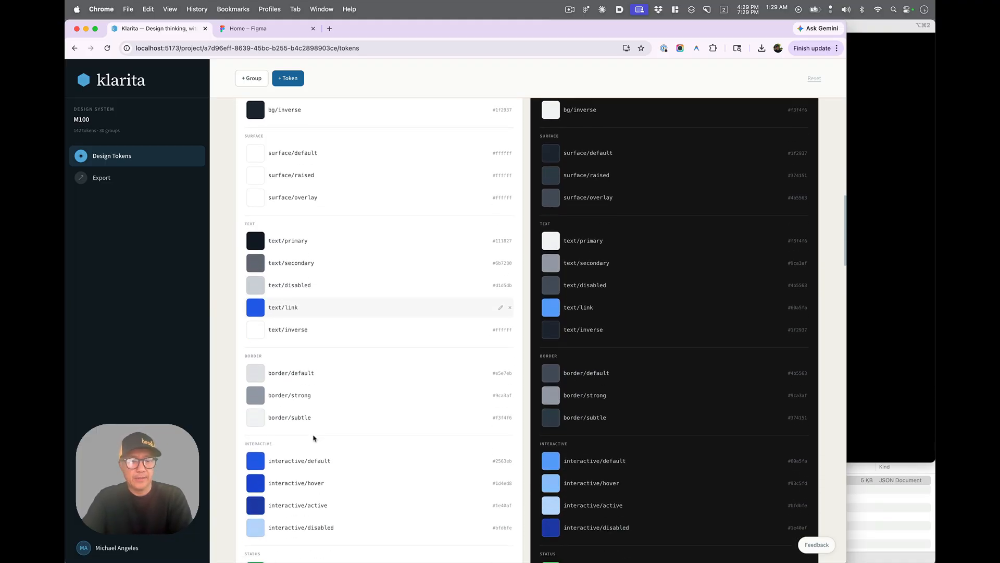
pyautogui.scroll(-5, 314, 438)
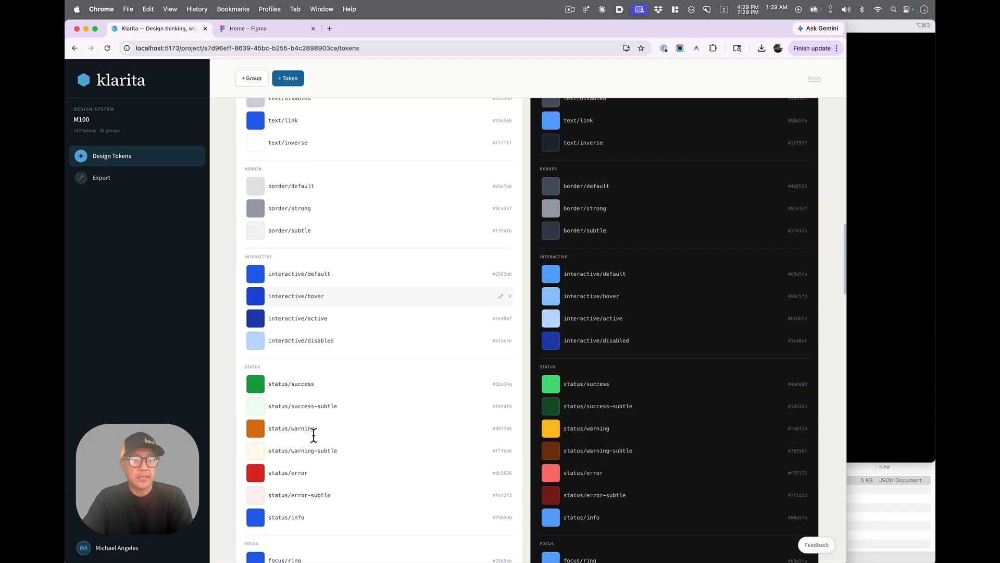
pyautogui.scroll(-2, 313, 440)
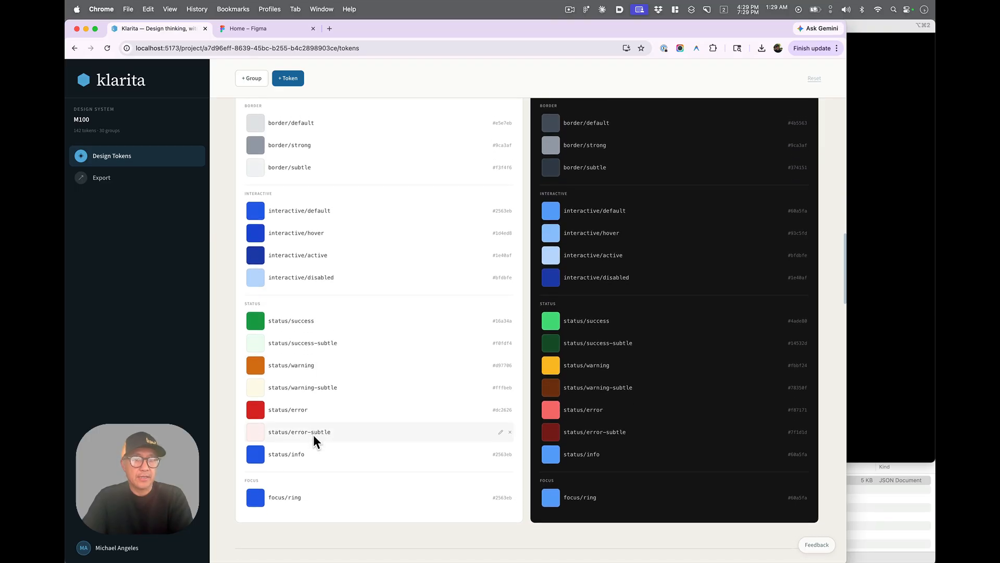
pyautogui.scroll(-1, 313, 436)
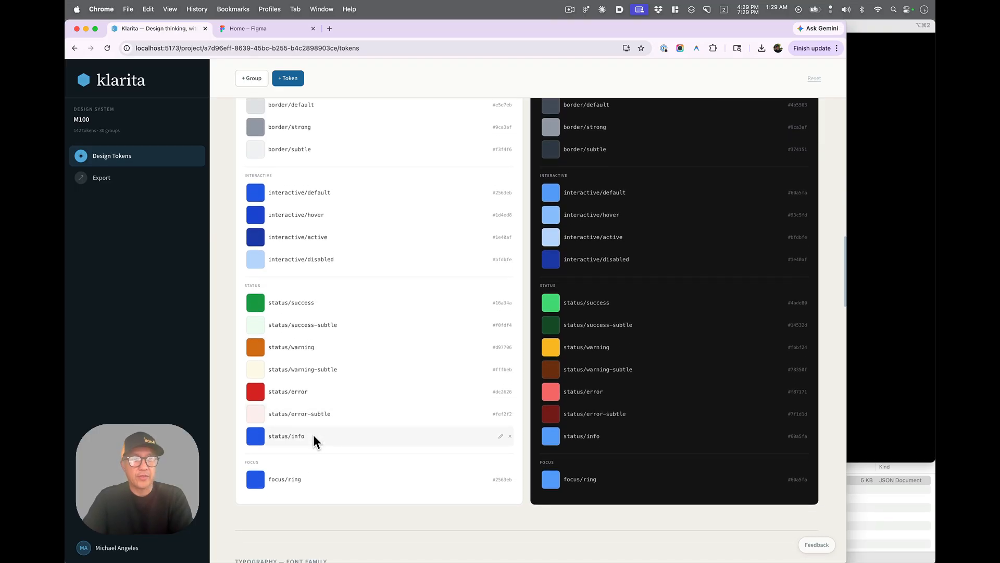
pyautogui.scroll(-1, 314, 437)
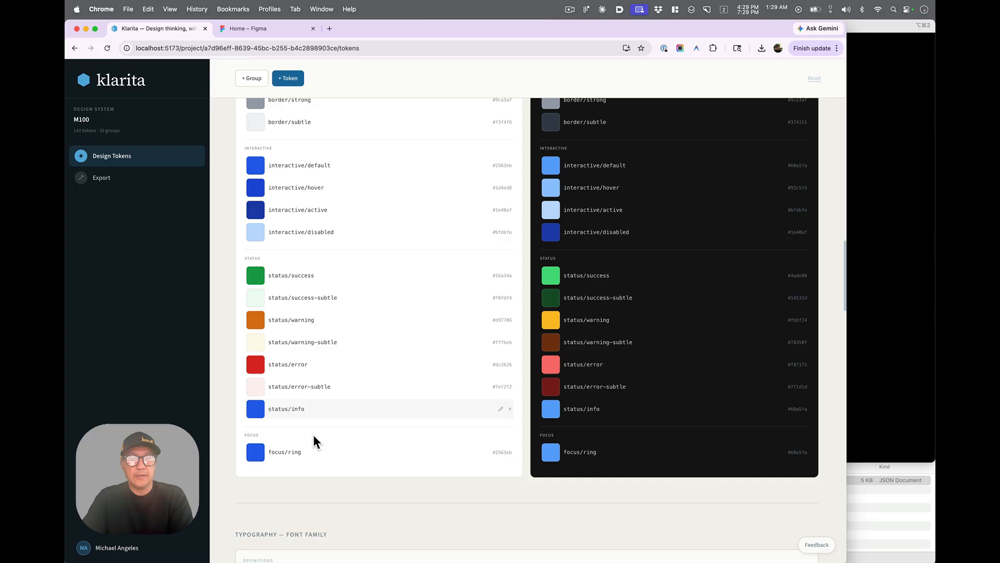
pyautogui.scroll(-1, 313, 437)
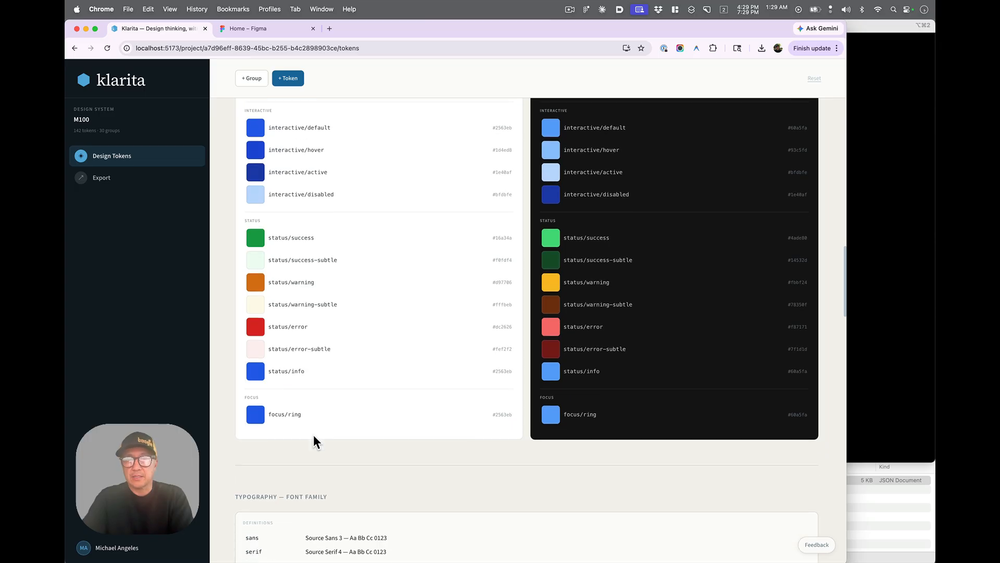
pyautogui.scroll(-1, 313, 435)
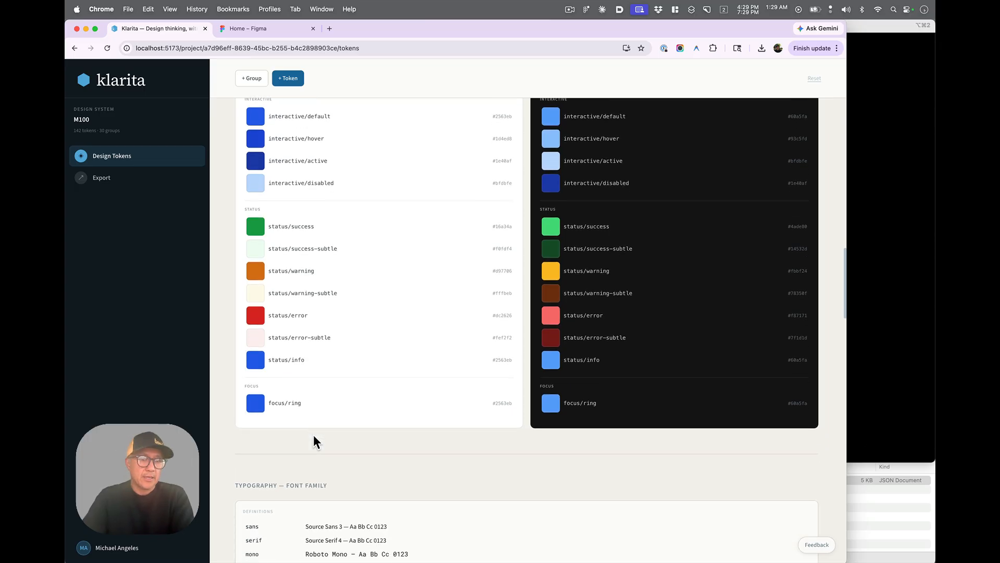
pyautogui.scroll(-8, 314, 436)
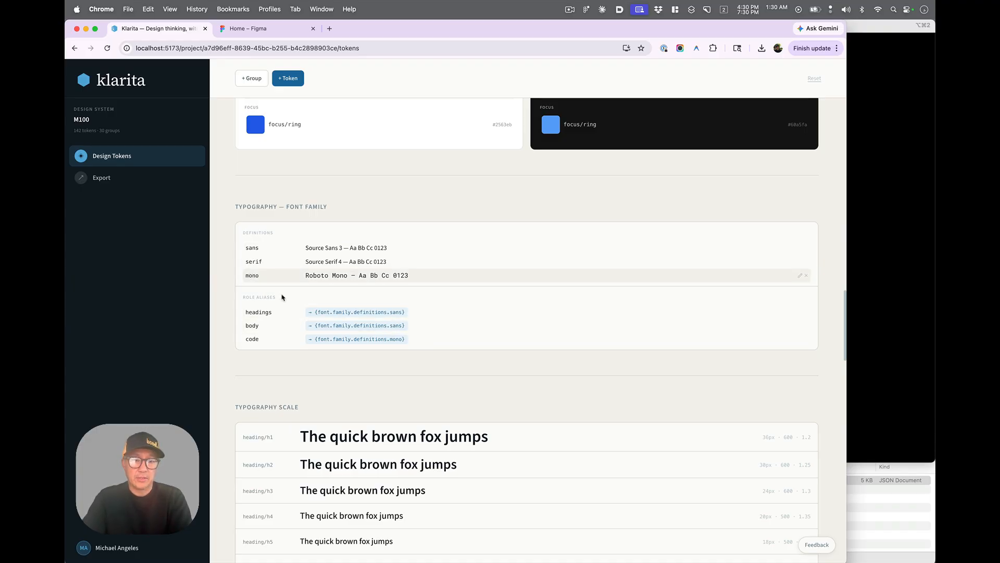
pyautogui.scroll(-5, 405, 386)
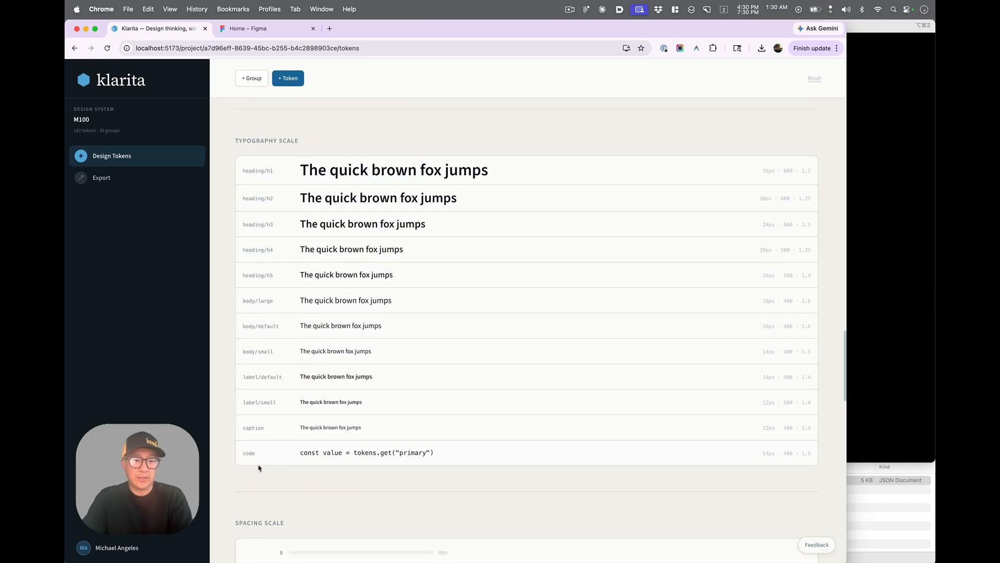
pyautogui.scroll(-3, 252, 451)
pyautogui.scroll(-5, 253, 460)
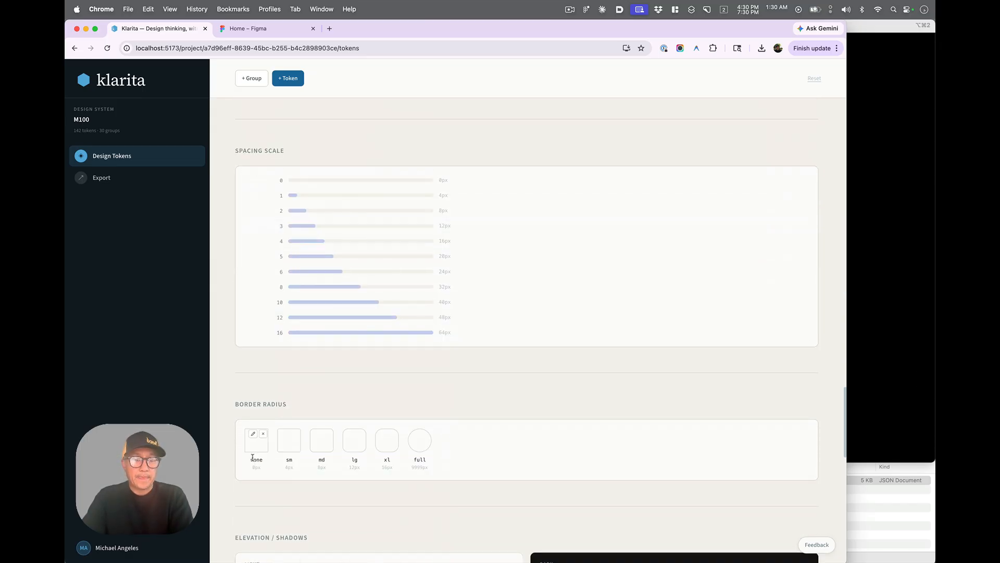
pyautogui.scroll(-1, 252, 457)
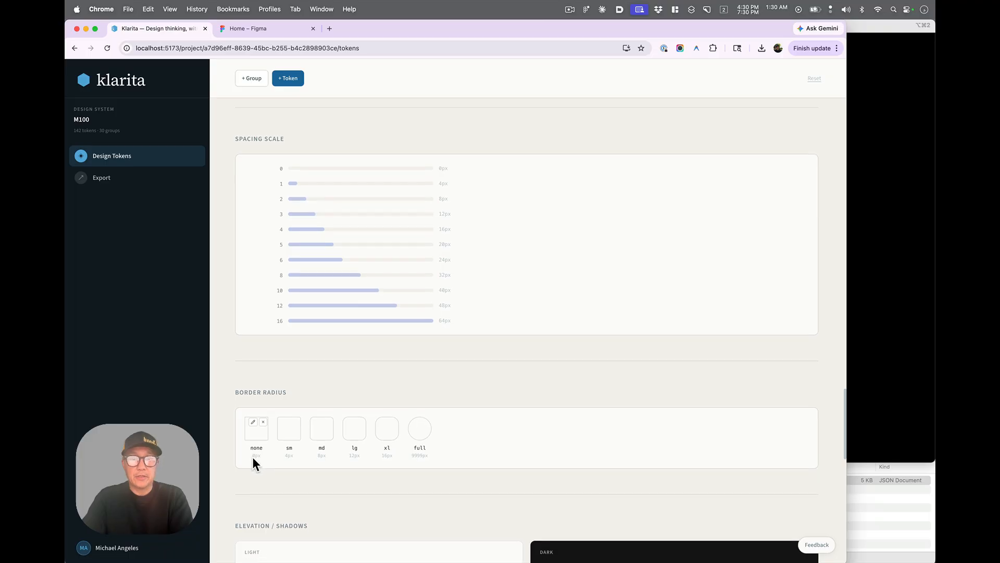
pyautogui.scroll(-1, 252, 457)
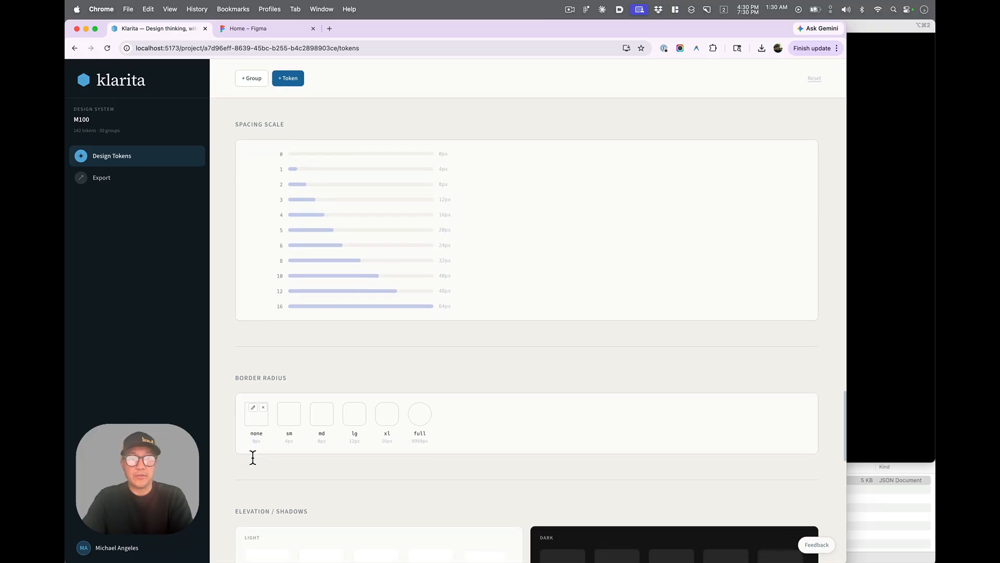
pyautogui.scroll(-5, 252, 458)
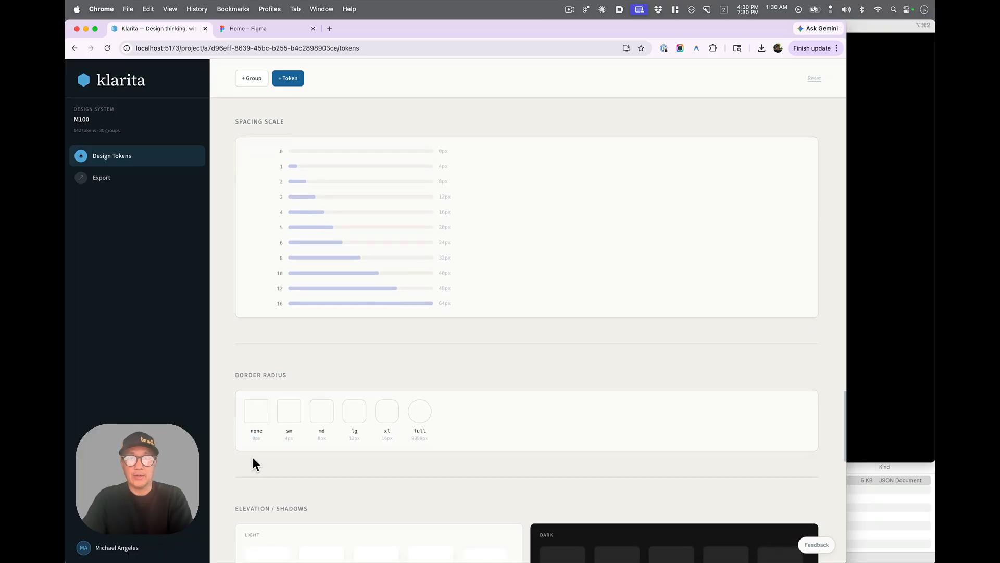
pyautogui.scroll(-8, 269, 453)
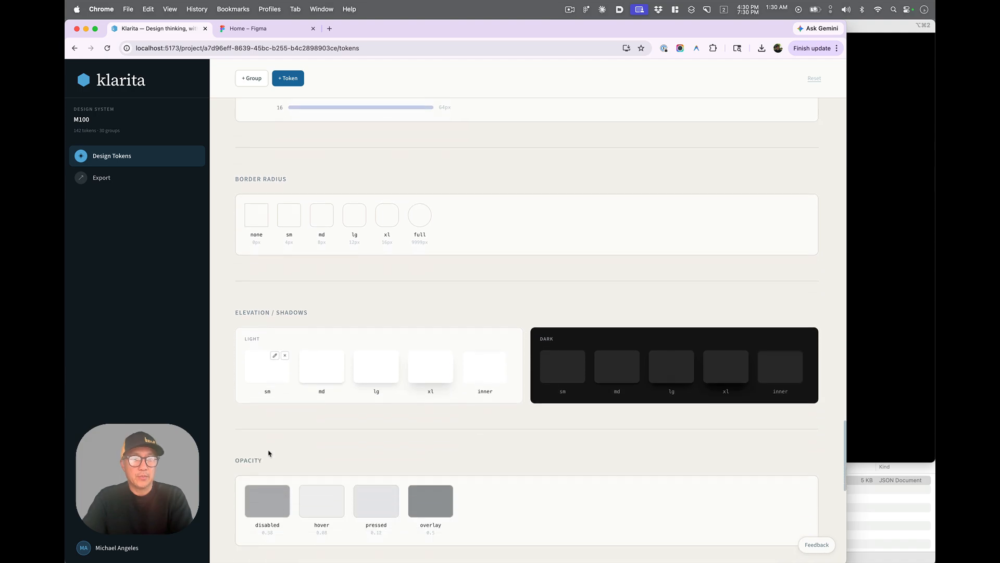
pyautogui.scroll(-6, 268, 452)
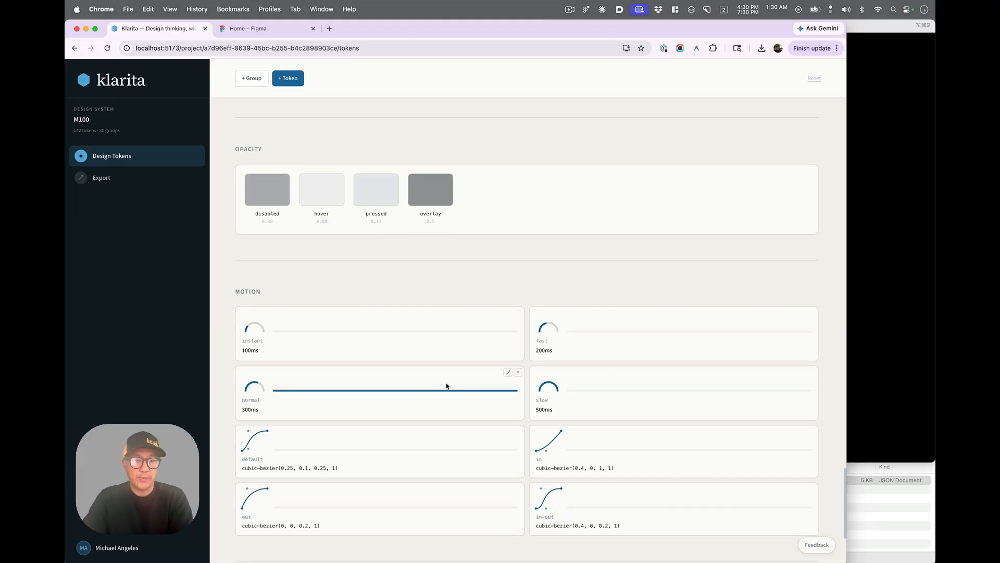
pyautogui.scroll(-3, 446, 386)
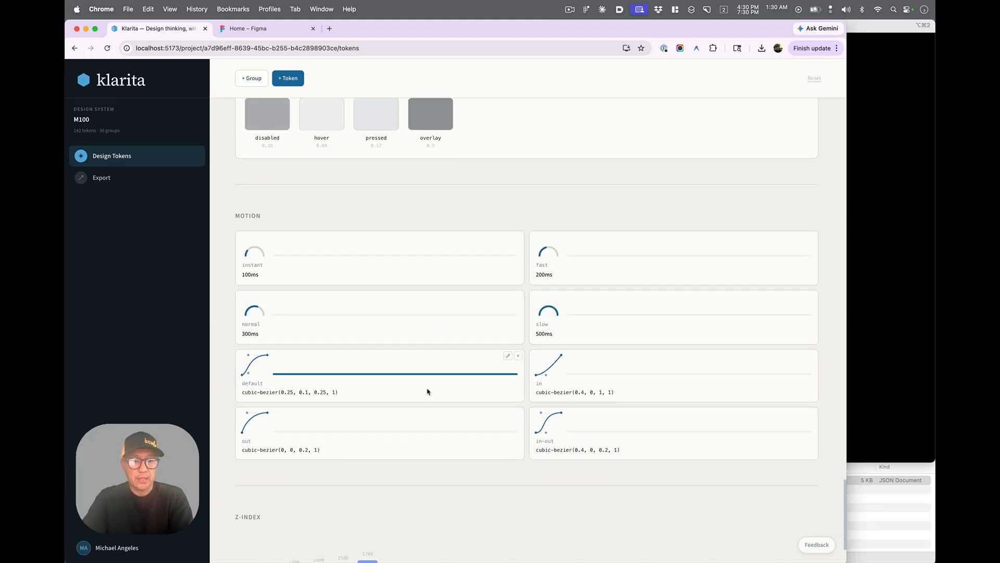
pyautogui.scroll(-4, 432, 399)
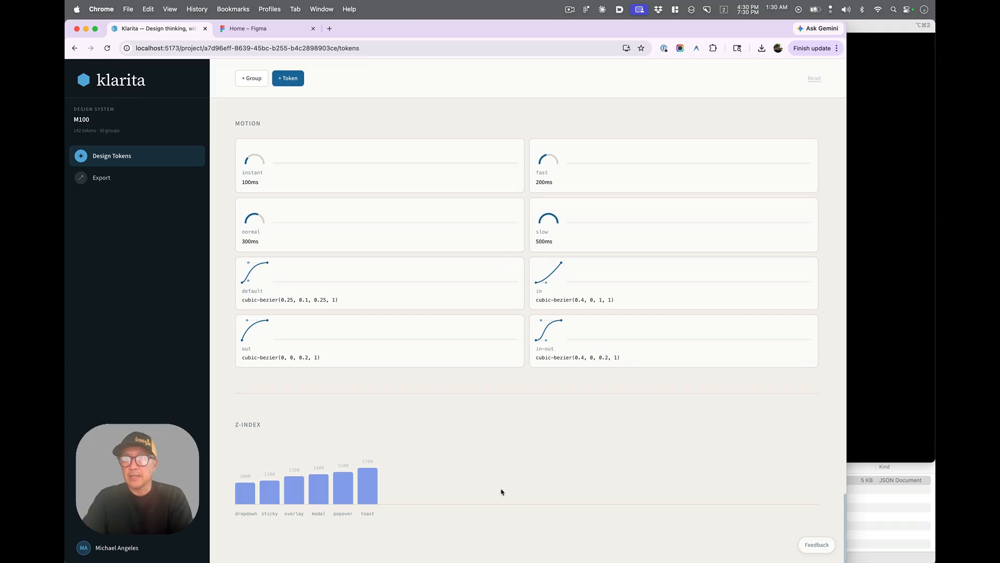
pyautogui.scroll(10, 501, 492)
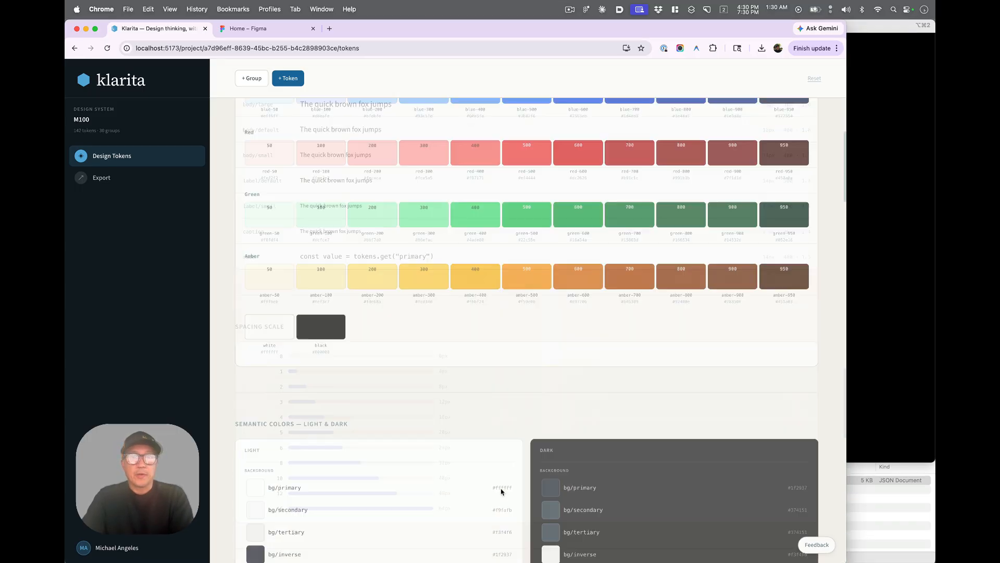
pyautogui.scroll(5, 501, 492)
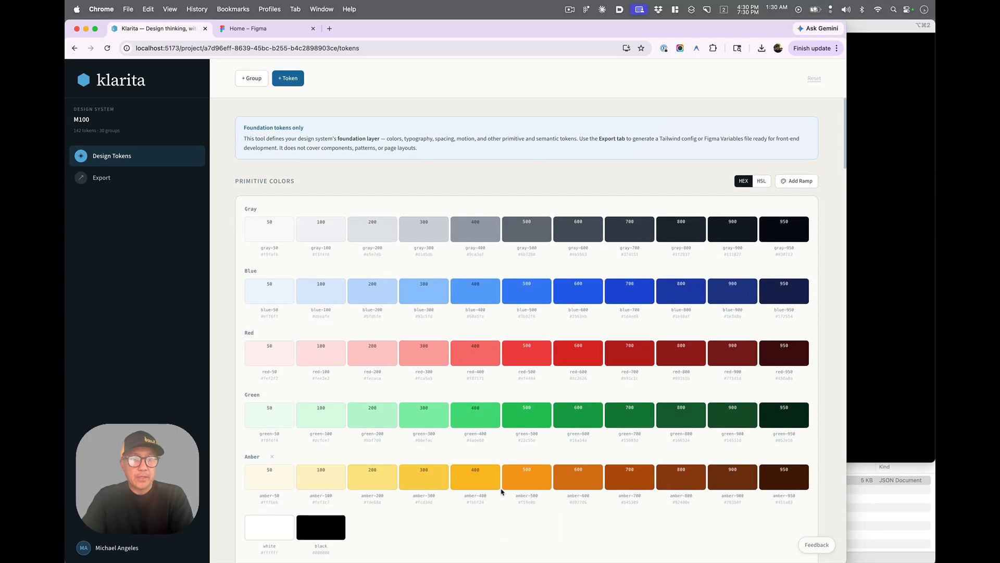
# - Add a primitive color ramp named brand based on the Sky Tailwind palette
pyautogui.scroll(-1, 501, 492)
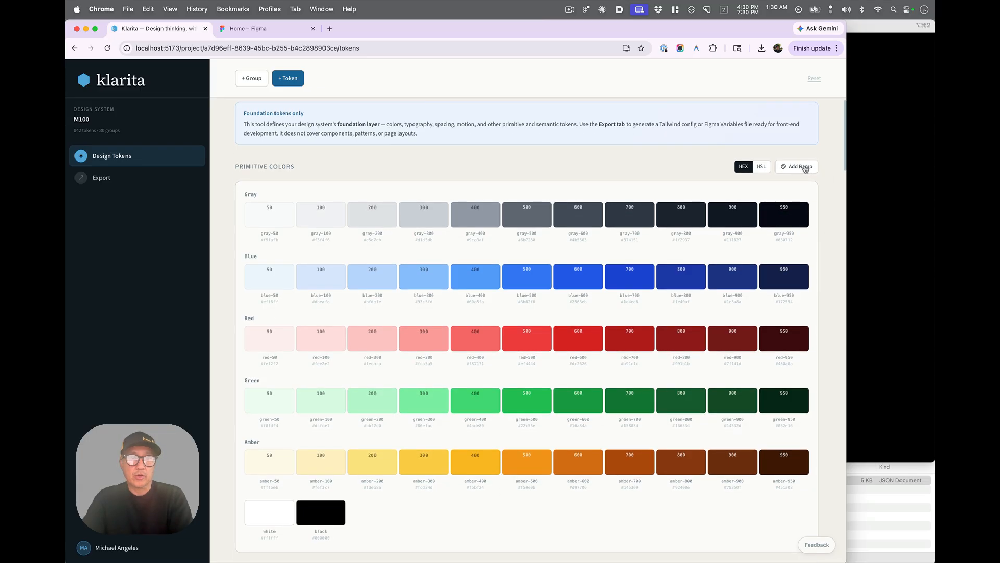
pyautogui.scroll(-1, 805, 168)
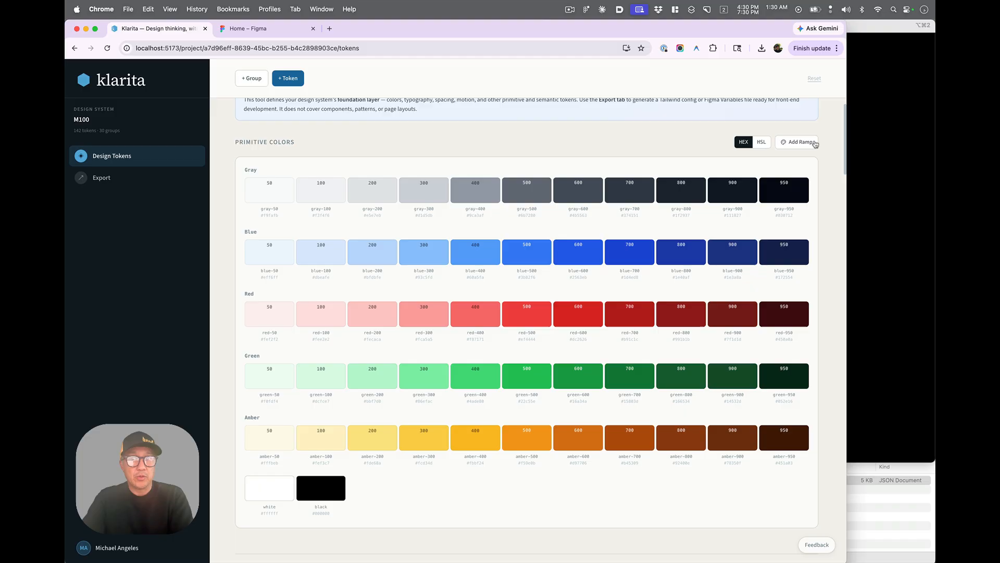
pyautogui.scroll(-1, 758, 247)
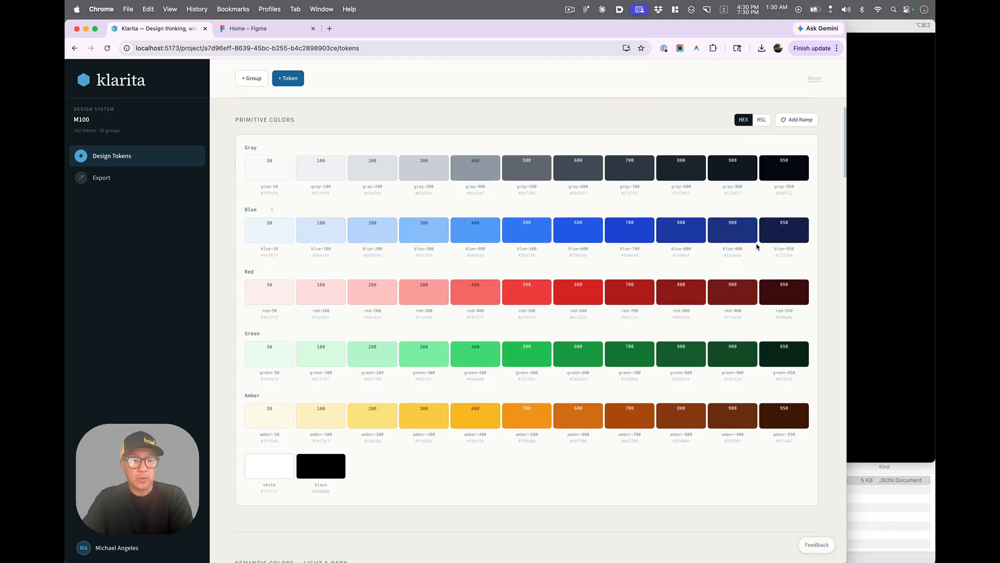
pyautogui.click(805, 122)
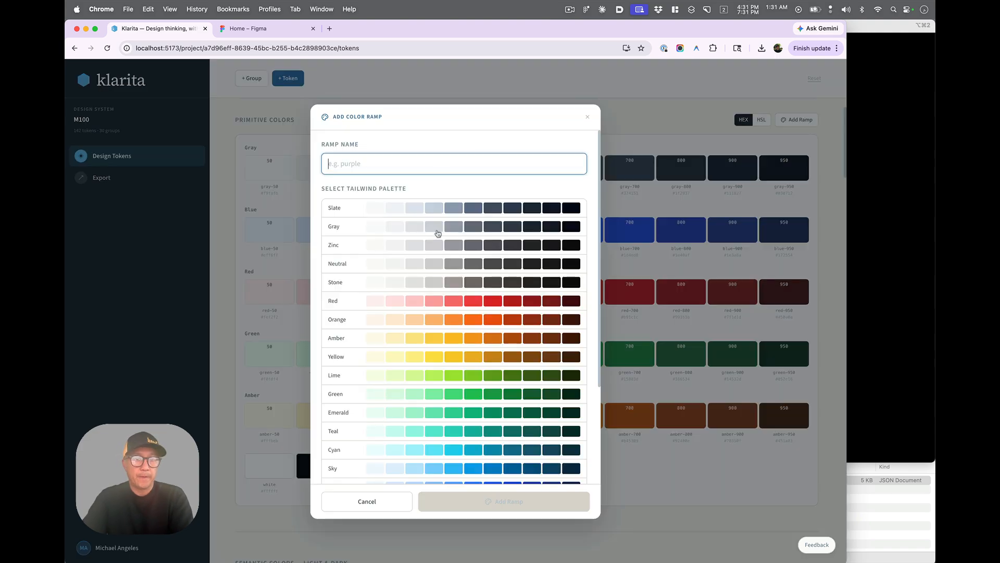
pyautogui.write('brand')
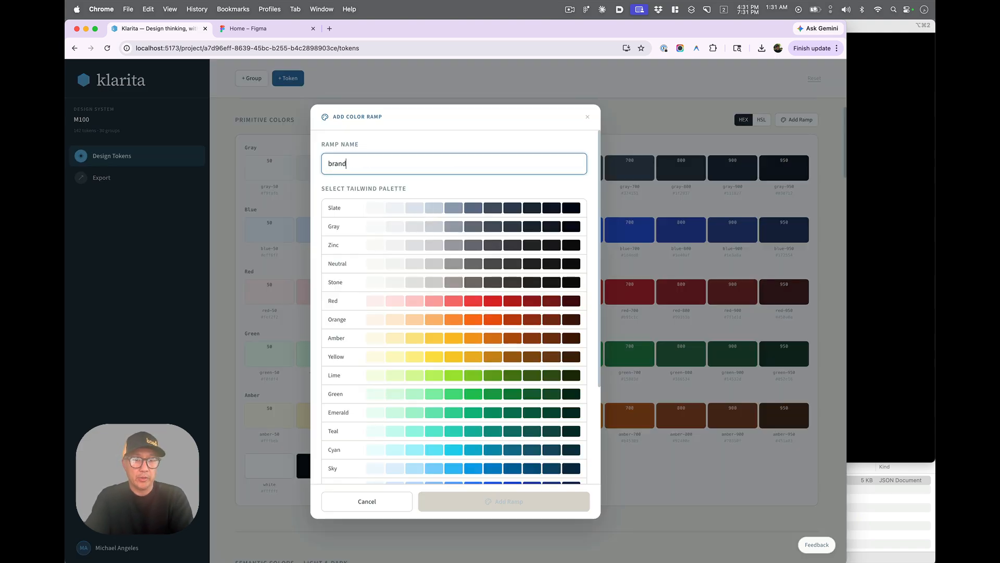
pyautogui.scroll(-5, 355, 316)
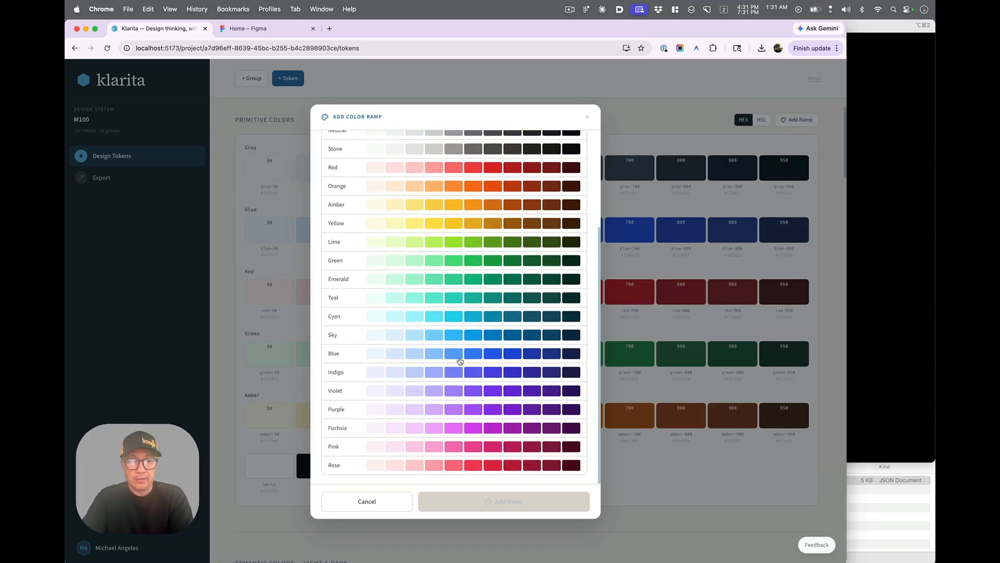
pyautogui.click(466, 338)
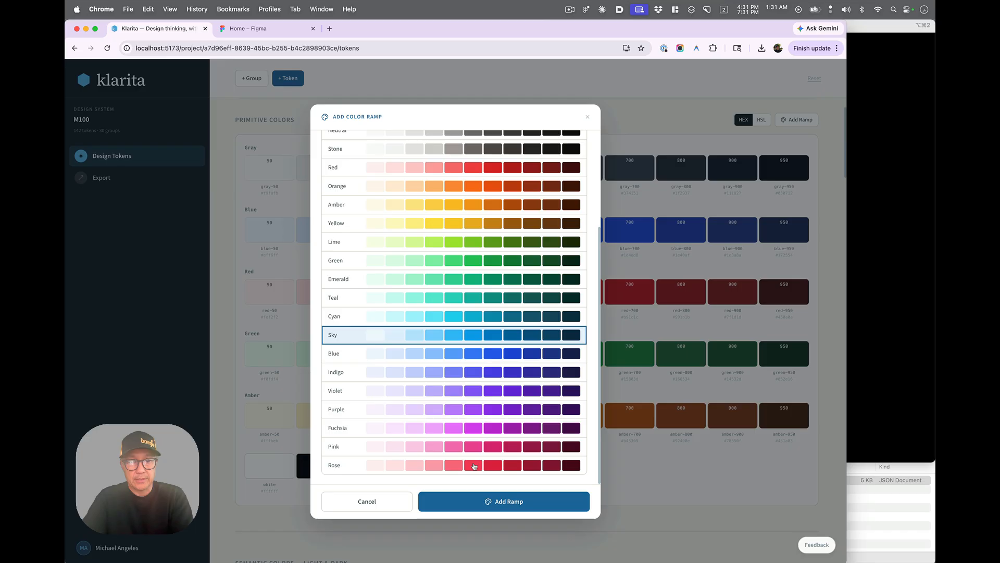
pyautogui.click(531, 503)
pyautogui.scroll(-5, 532, 503)
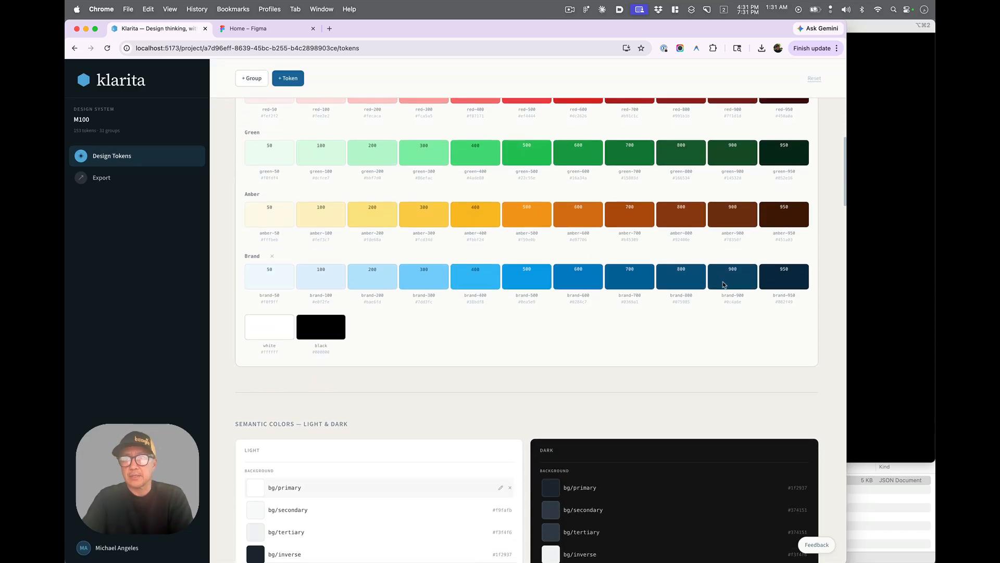
pyautogui.scroll(-2, 725, 287)
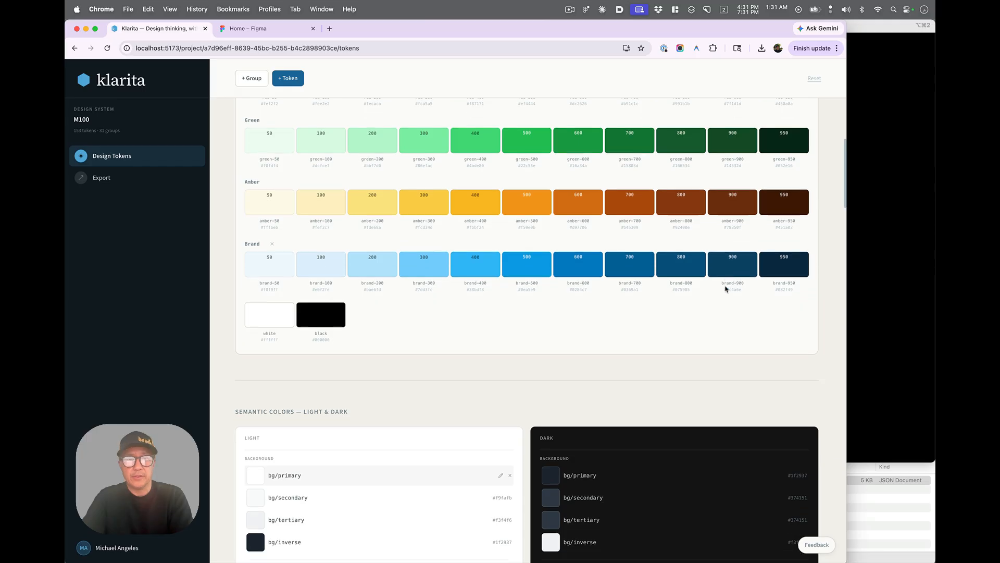
# - Edit the text/link semantic token to use brand-500 (#0ea5e9) in light mode and brand-200 (#bae6fd) in dark mode
pyautogui.scroll(-5, 719, 286)
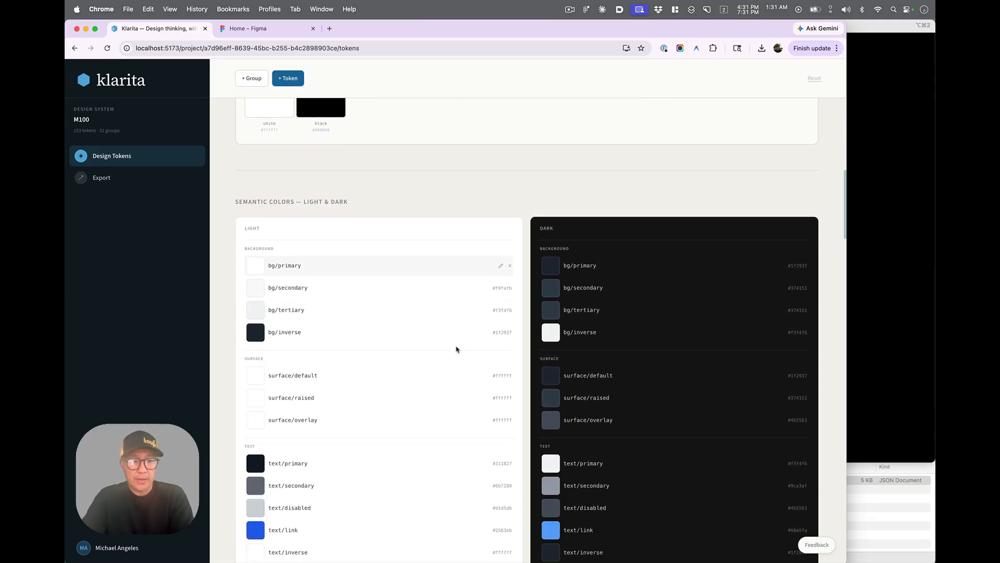
pyautogui.scroll(-4, 458, 346)
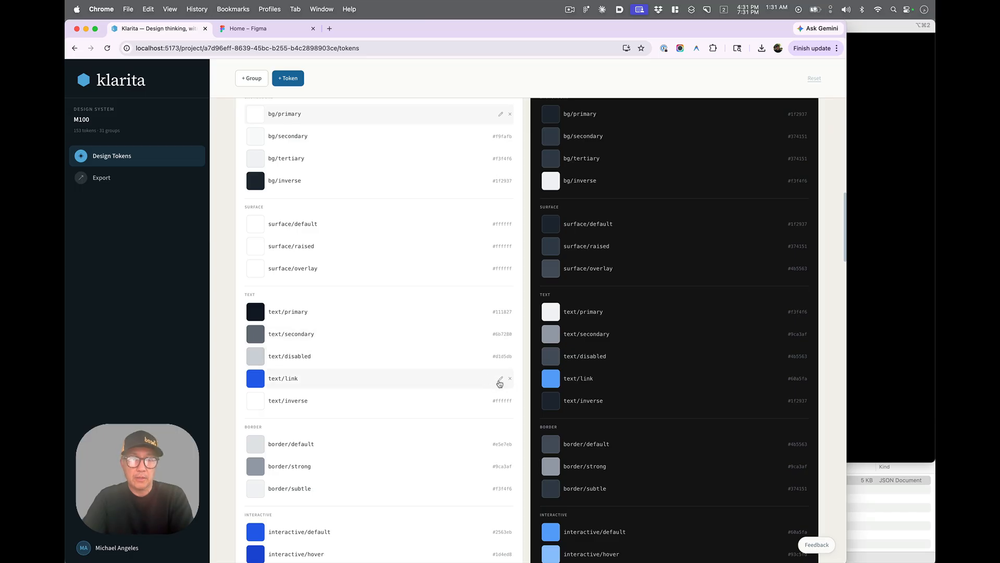
pyautogui.click(499, 379)
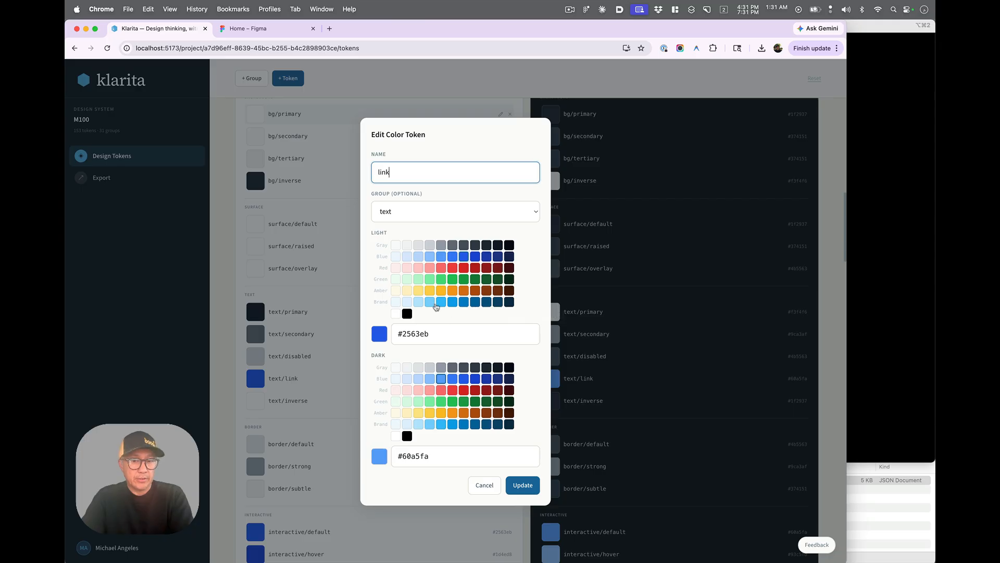
pyautogui.click(454, 305)
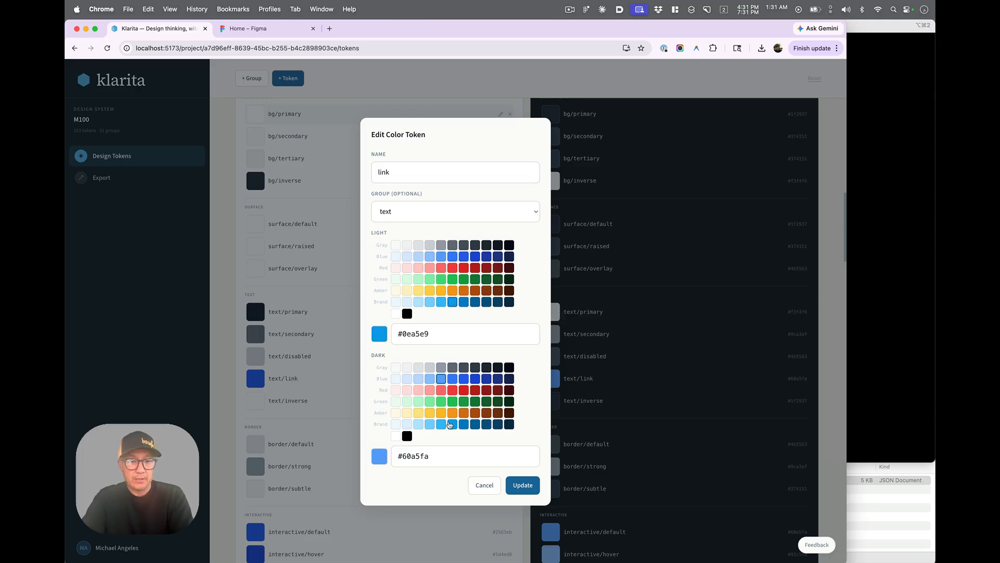
pyautogui.click(418, 425)
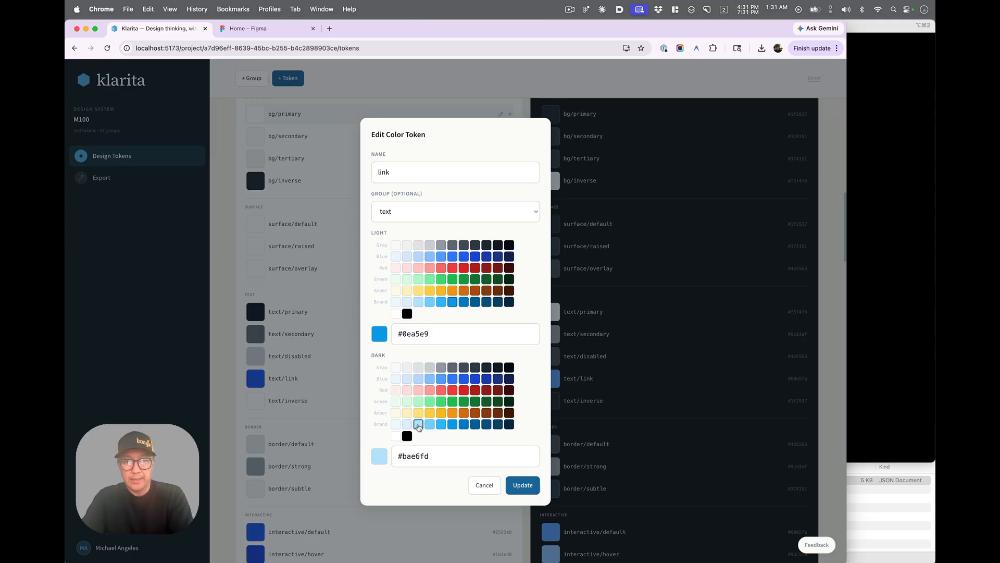
pyautogui.click(523, 485)
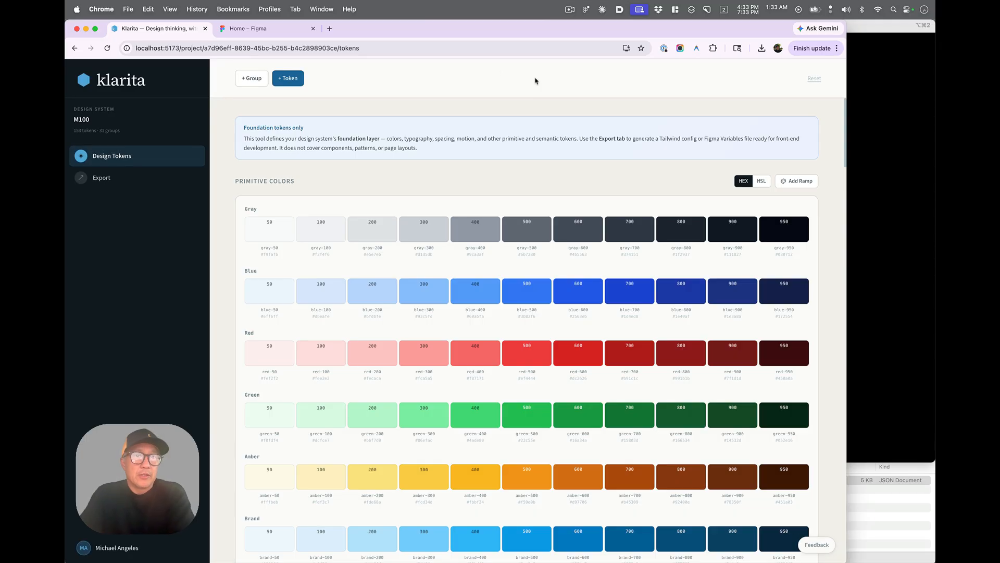
# - Add a token group named test restricted to the Font Size and Font Family token types
pyautogui.click(248, 79)
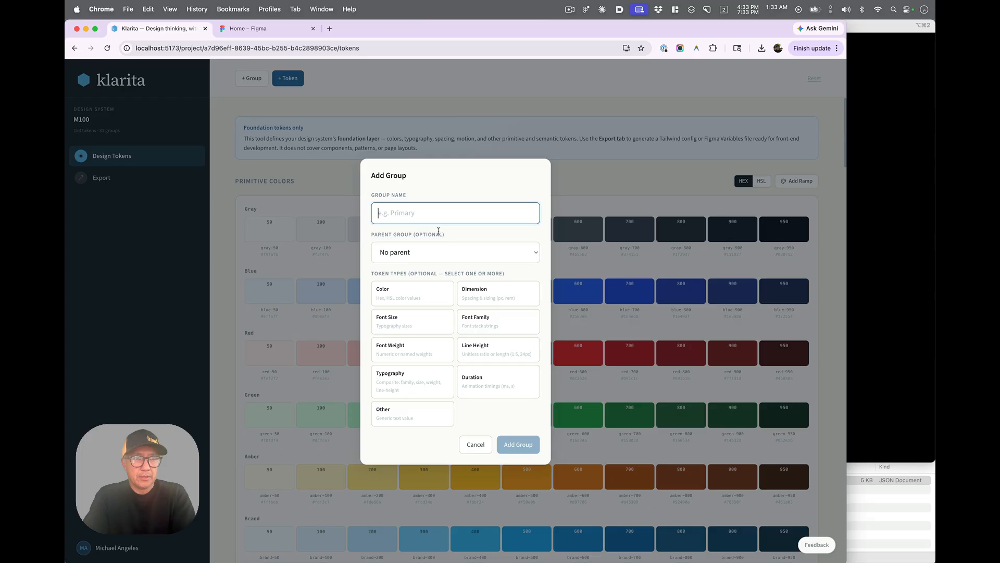
pyautogui.write('test')
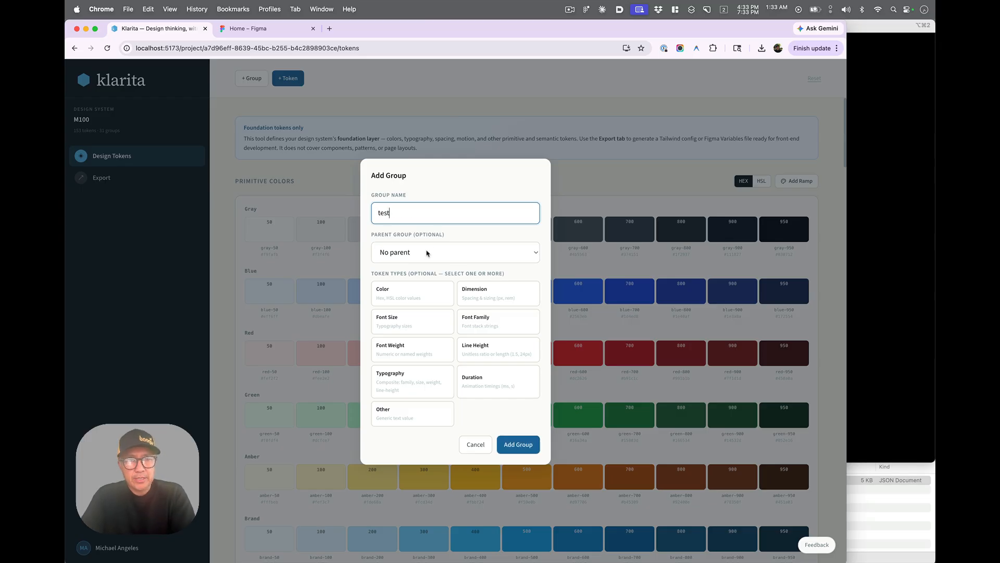
pyautogui.click(493, 329)
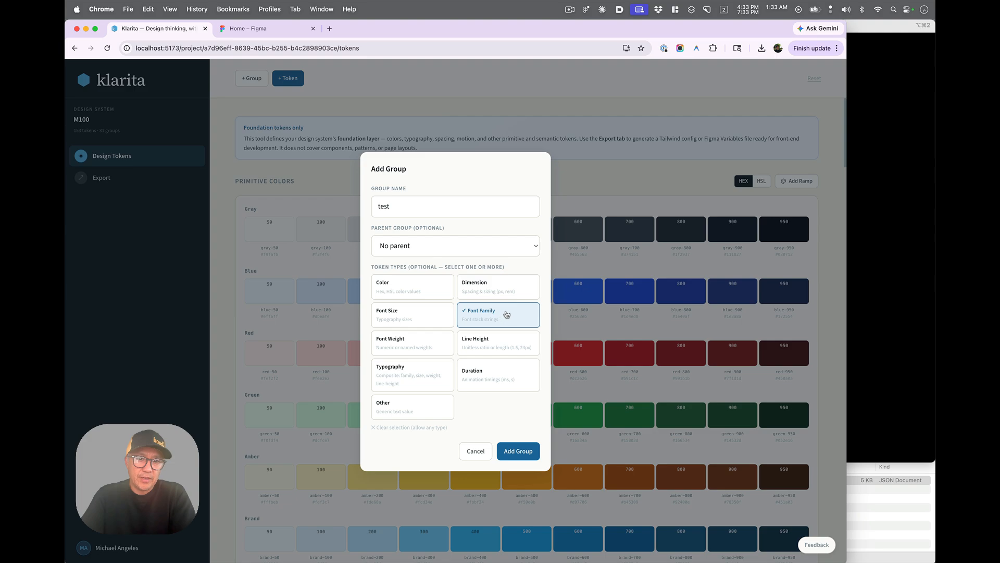
pyautogui.click(429, 319)
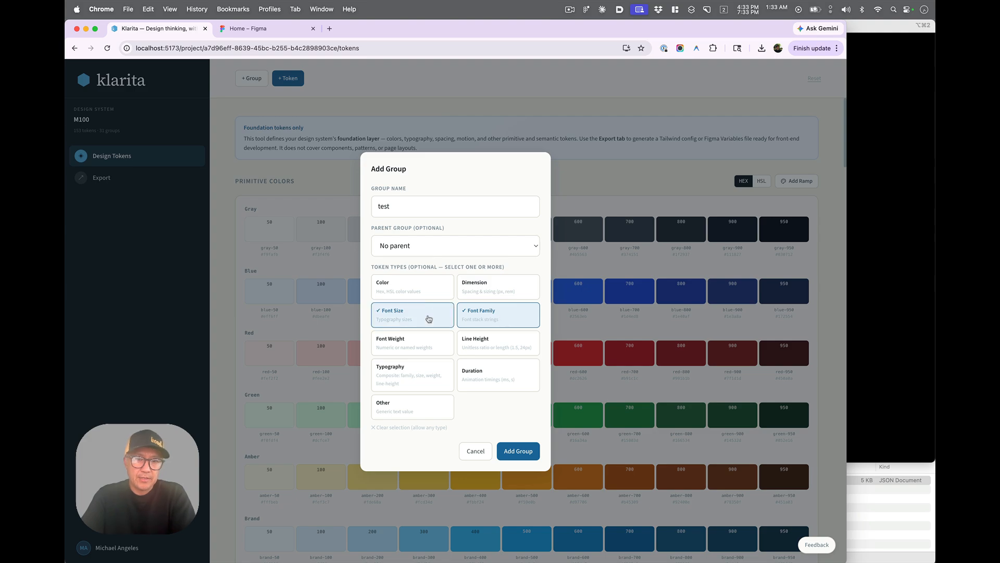
pyautogui.click(516, 453)
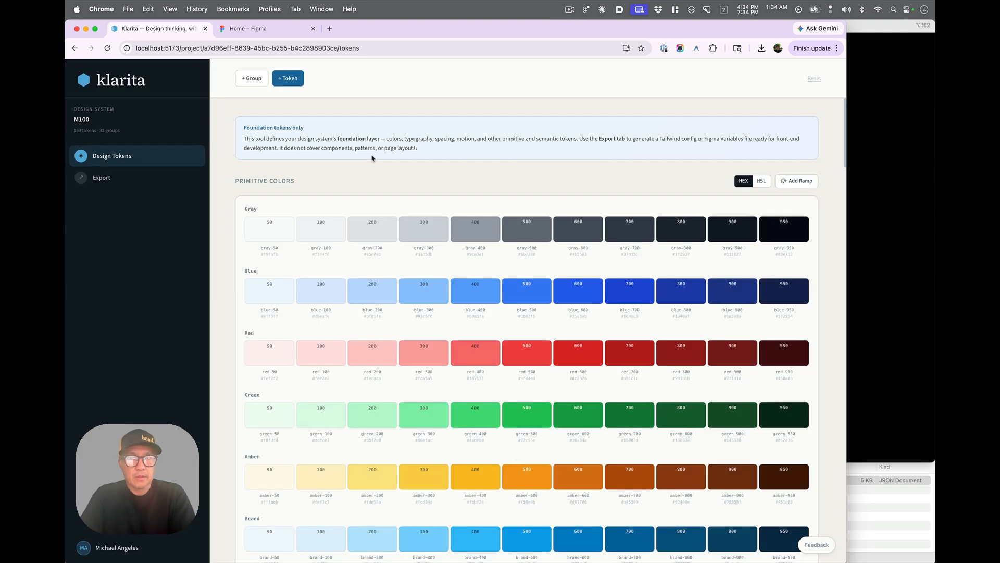
# - Start a new token in the test group and switch its type between Font Size and Font Family
pyautogui.click(289, 82)
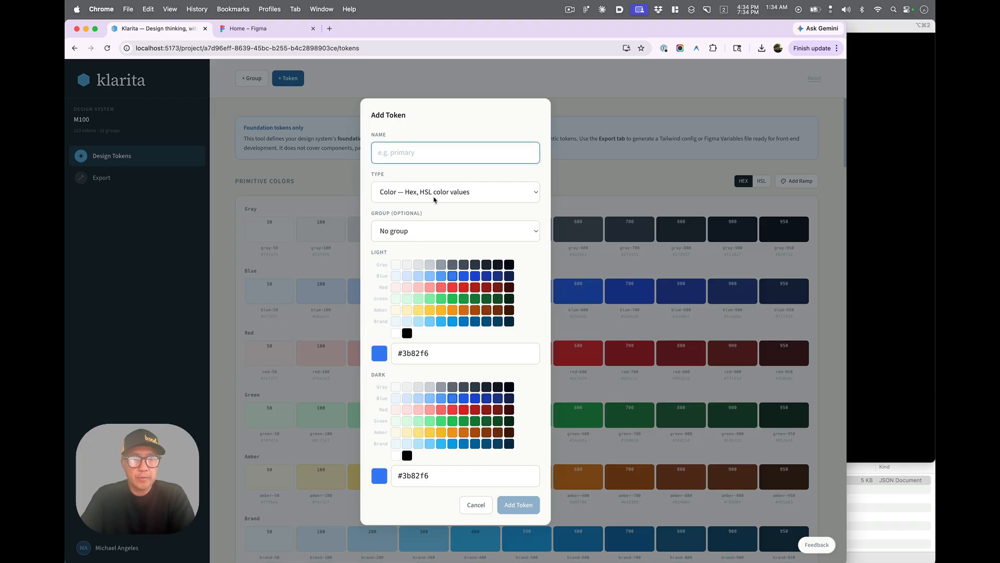
pyautogui.click(472, 233)
pyautogui.scroll(-3, 445, 335)
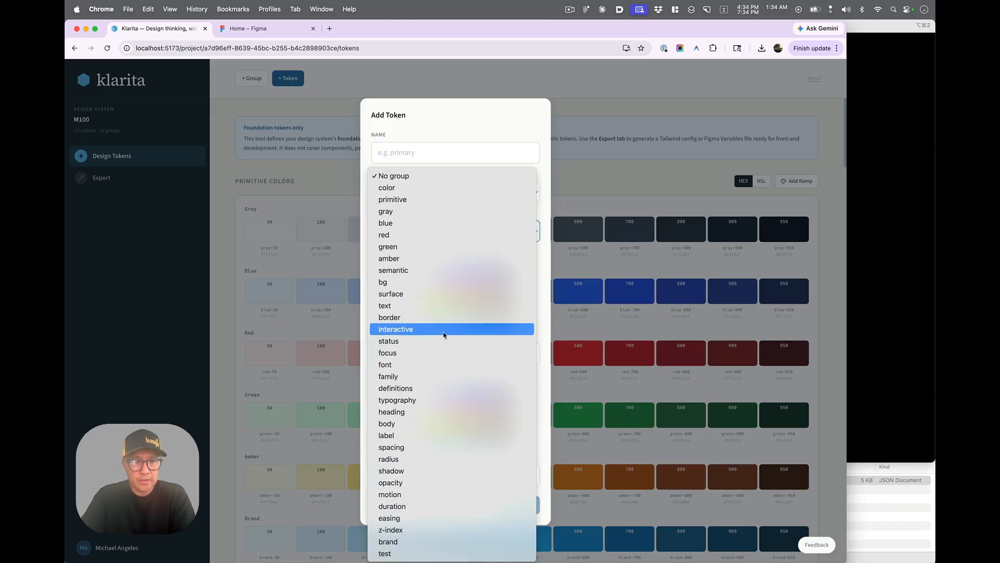
pyautogui.click(393, 555)
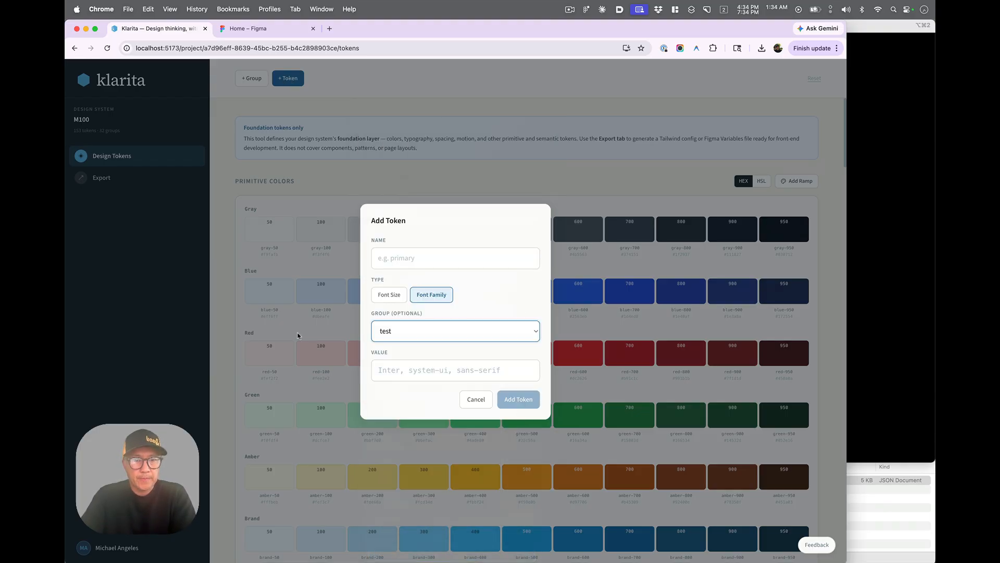
pyautogui.click(386, 299)
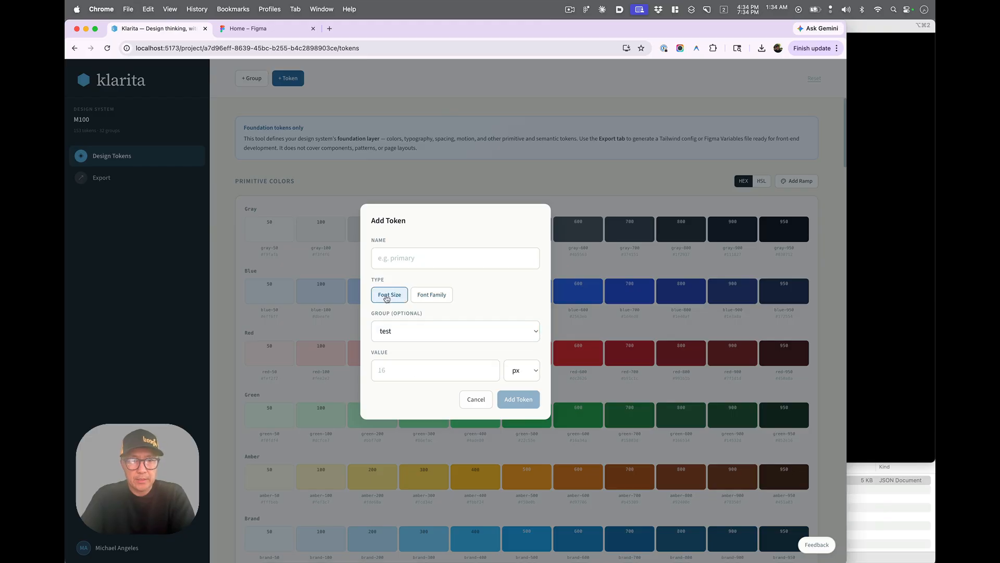
pyautogui.click(418, 298)
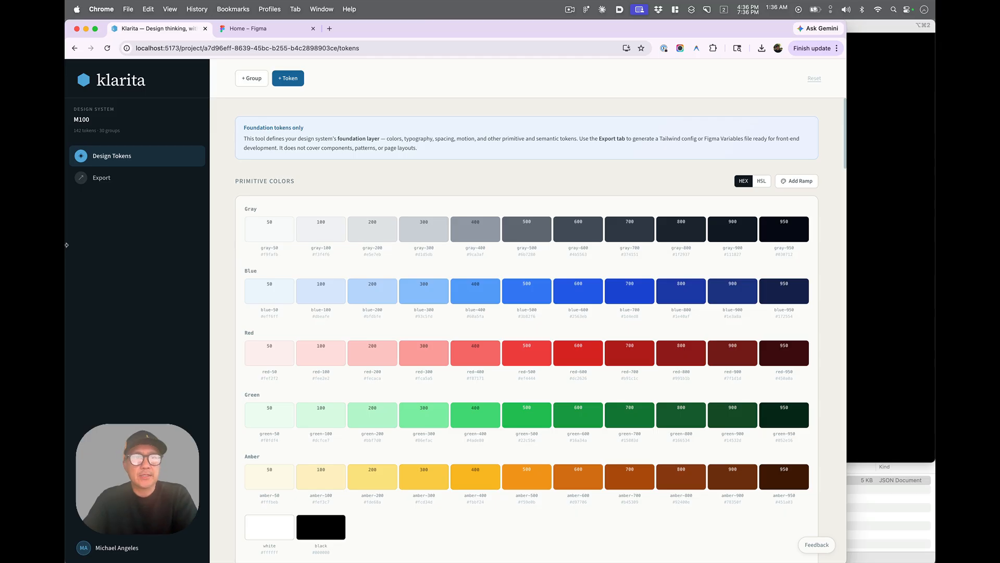
# - Open the Export page and view the Tailwind config, then the Semantic collection's Figma Variables payload
pyautogui.click(111, 180)
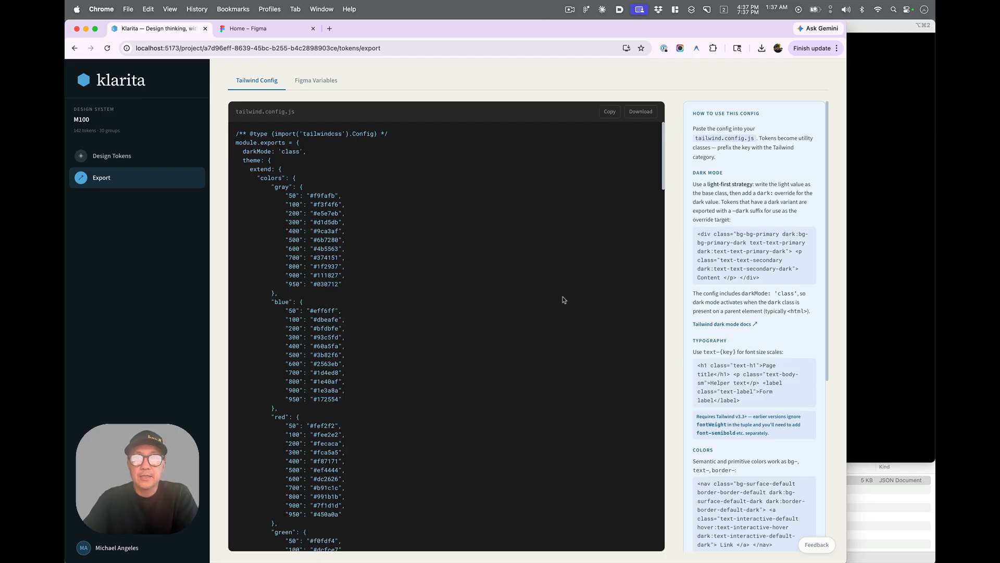
pyautogui.scroll(-1, 563, 300)
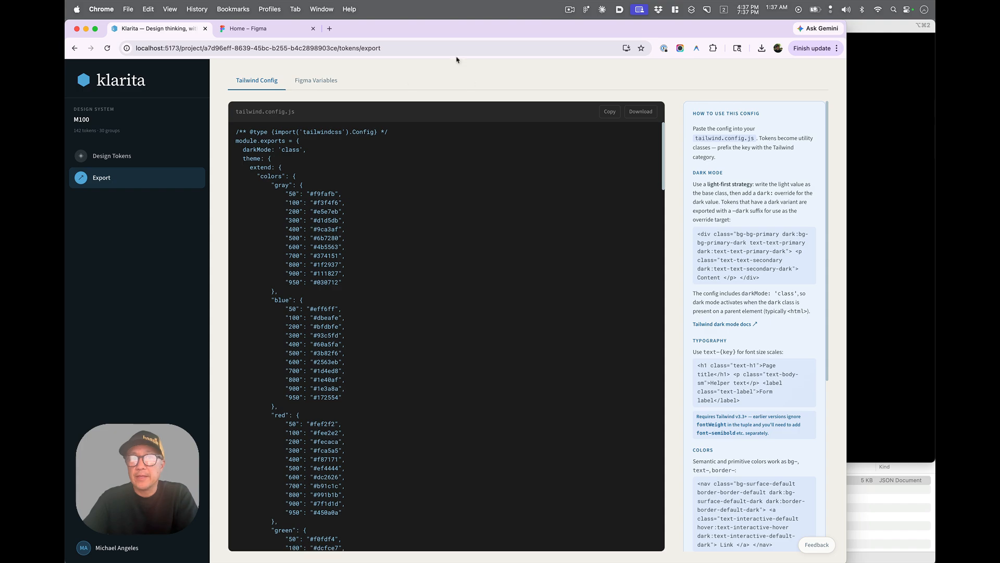
pyautogui.click(305, 86)
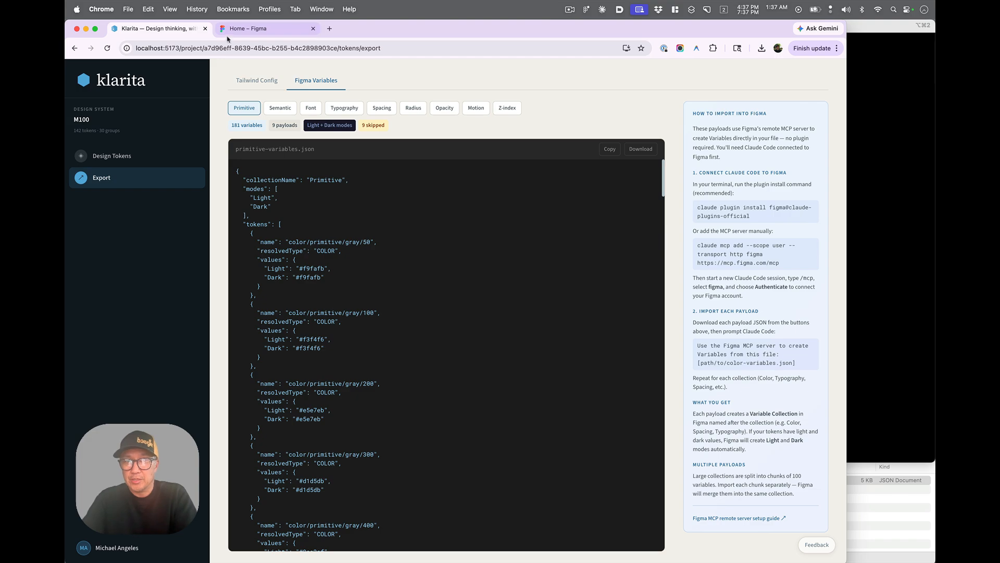
pyautogui.click(288, 110)
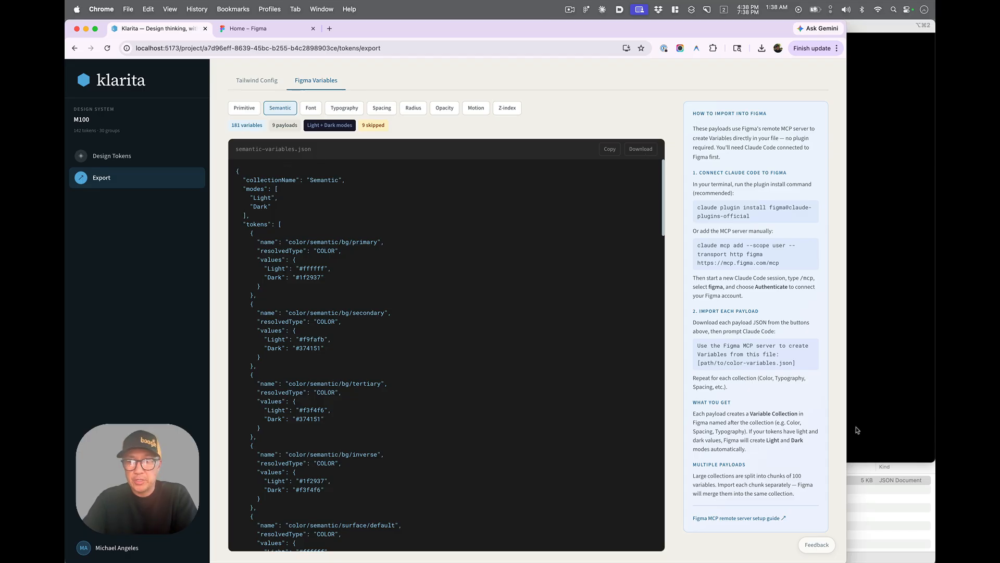
# - Switch to the terminal and launch Claude Code with the claude command
pyautogui.click(868, 524)
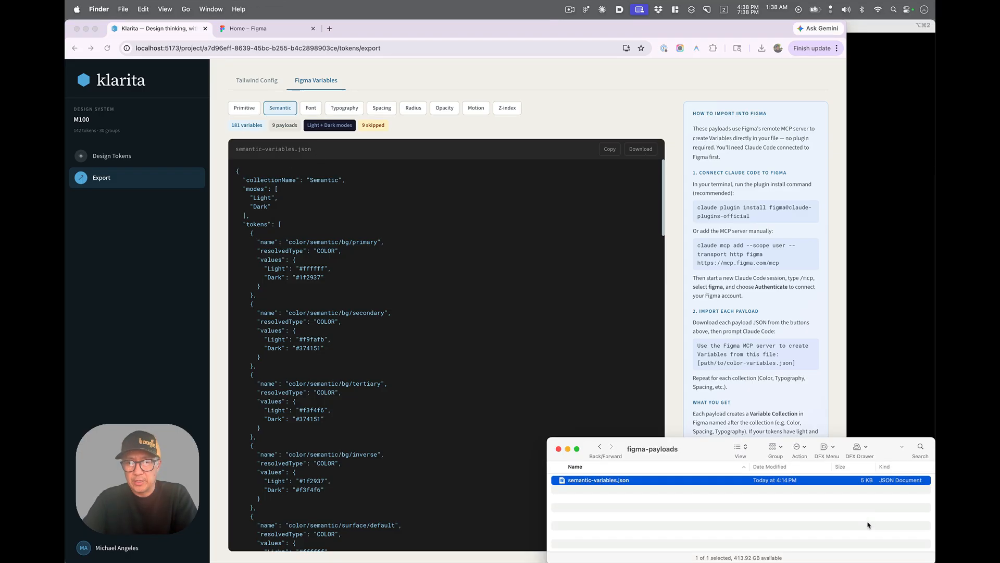
pyautogui.click(916, 312)
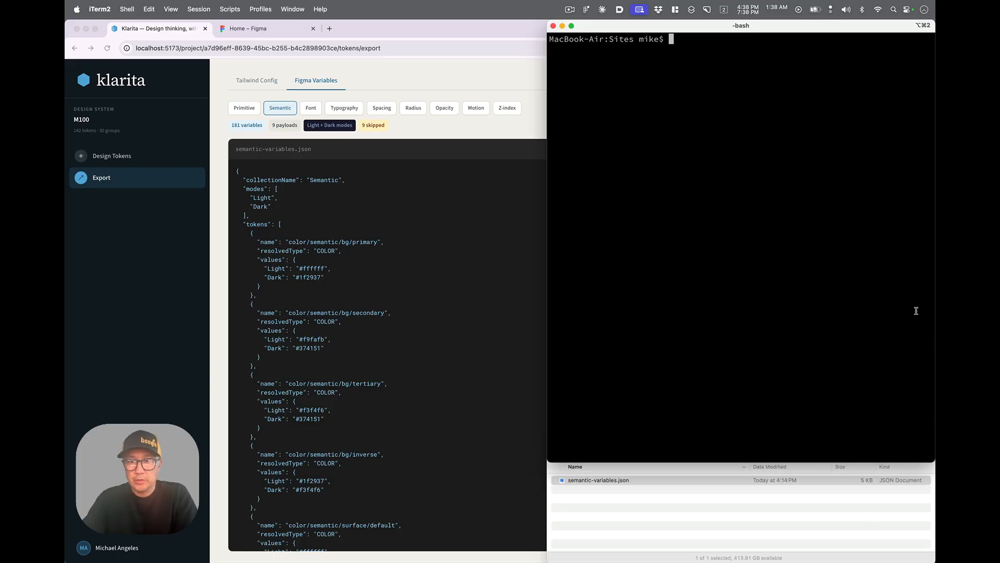
pyautogui.write('cla')
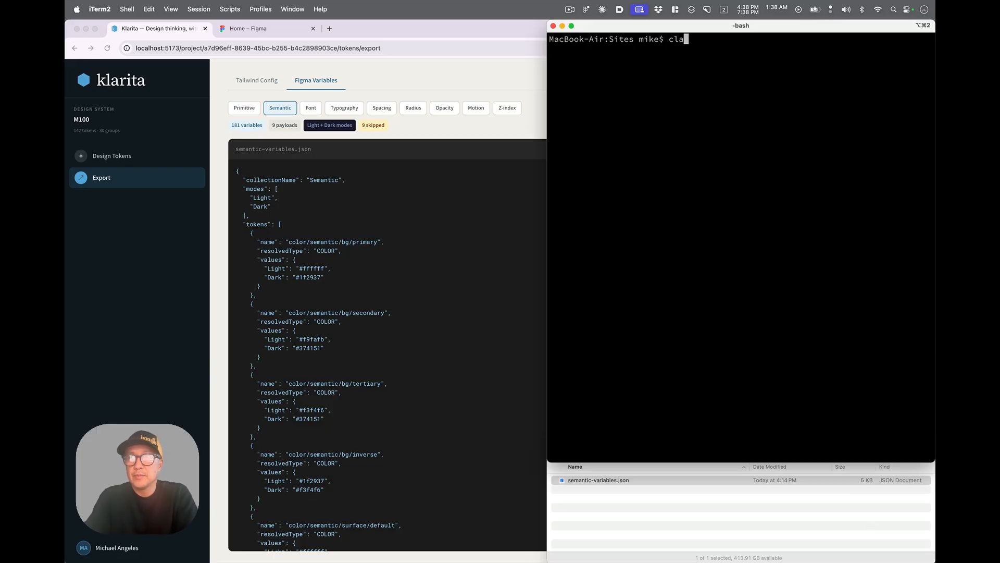
pyautogui.write('ude')
pyautogui.press('Return')
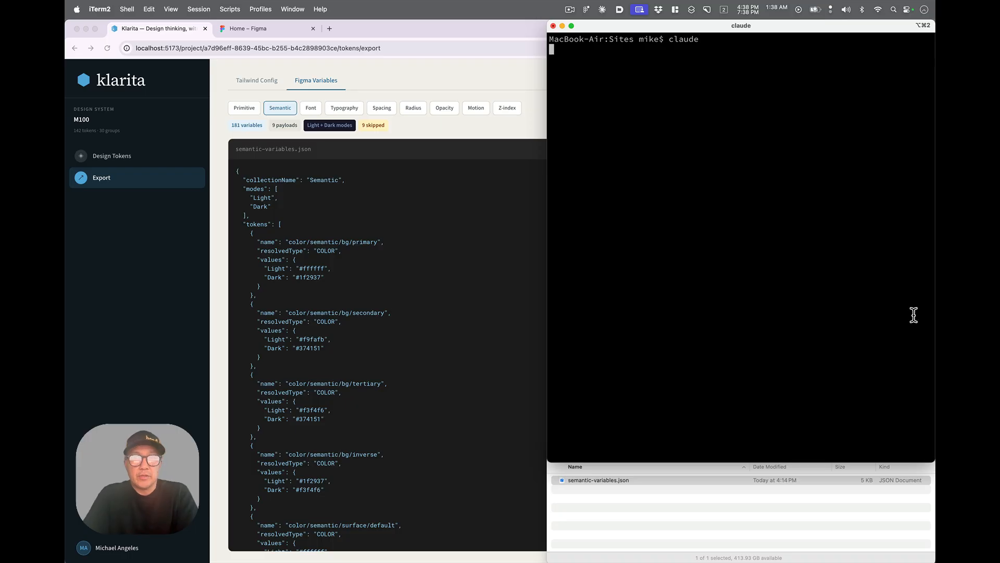
# - Switch to the Figma tab and rename the untitled file to Test
pyautogui.click(289, 28)
pyautogui.doubleClick(83, 81)
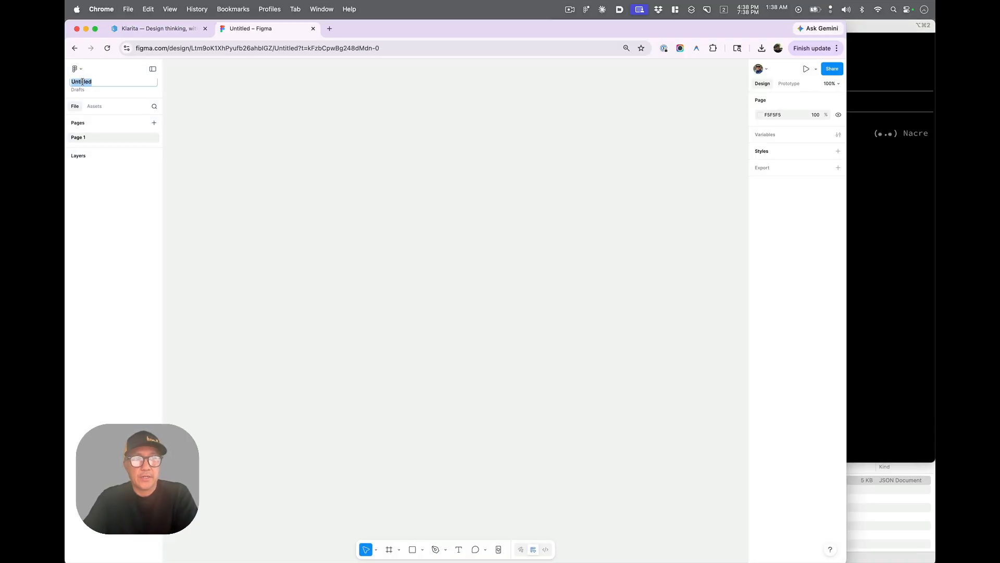
pyautogui.write('Test')
pyautogui.press('Return')
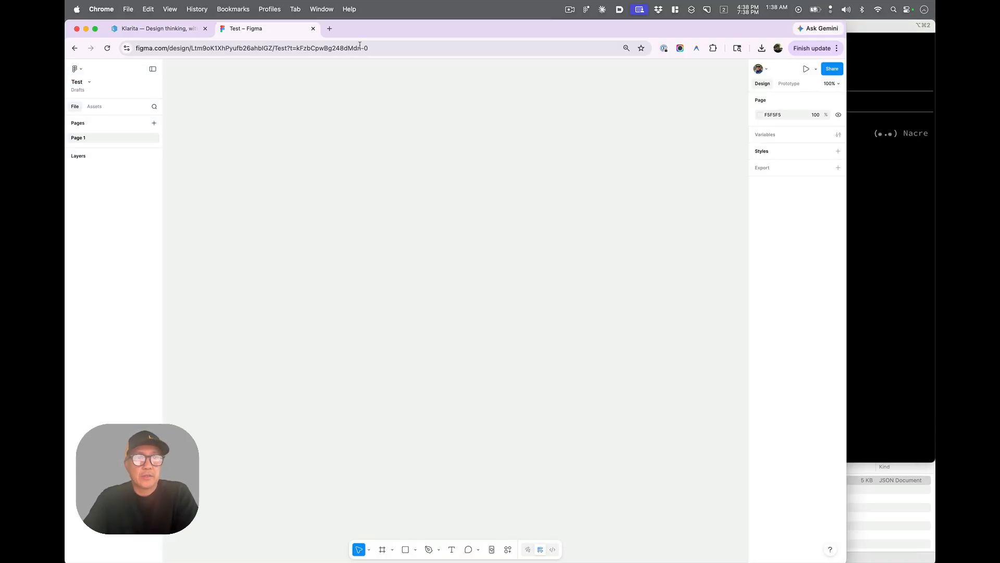
pyautogui.click(381, 49)
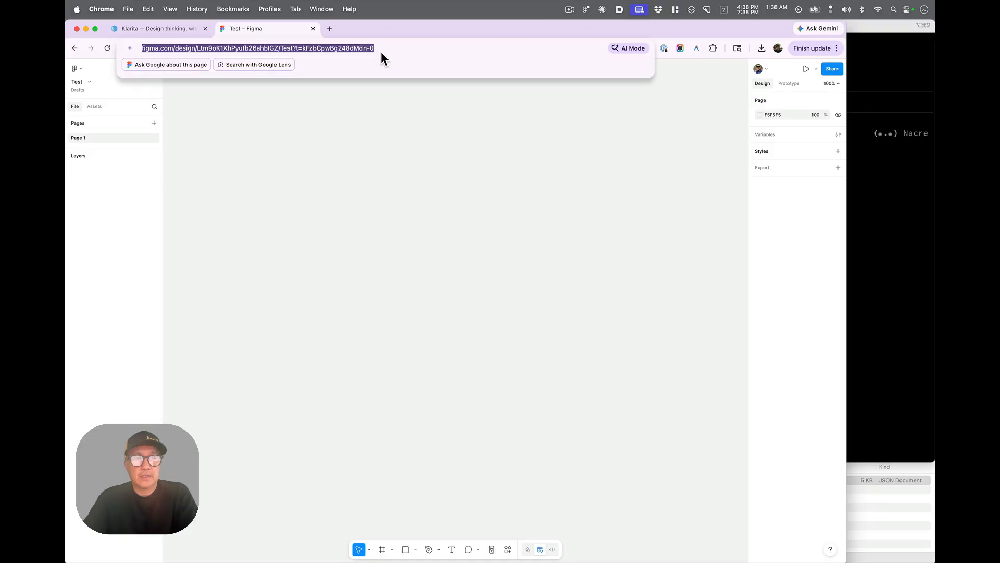
pyautogui.click(365, 138)
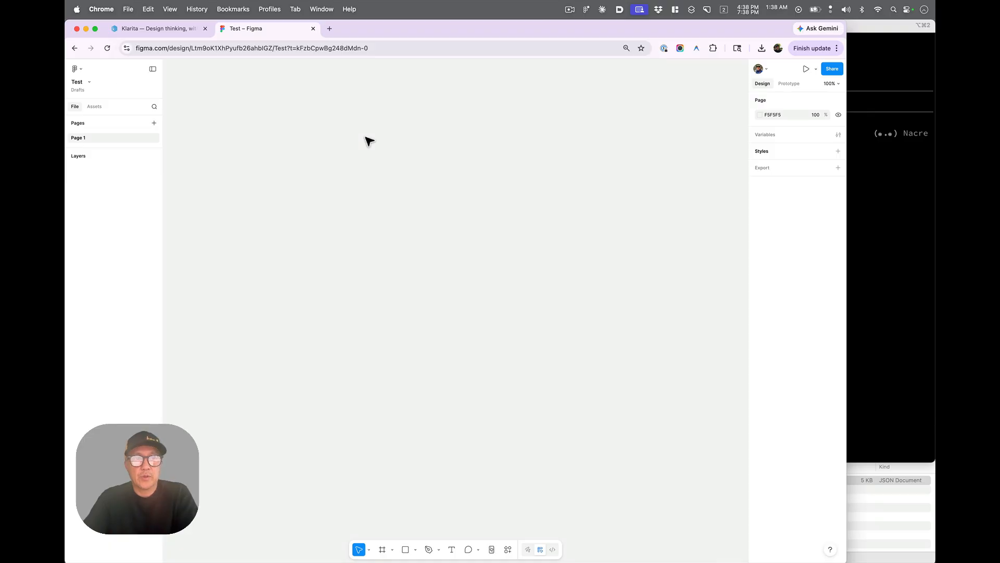
pyautogui.click(922, 234)
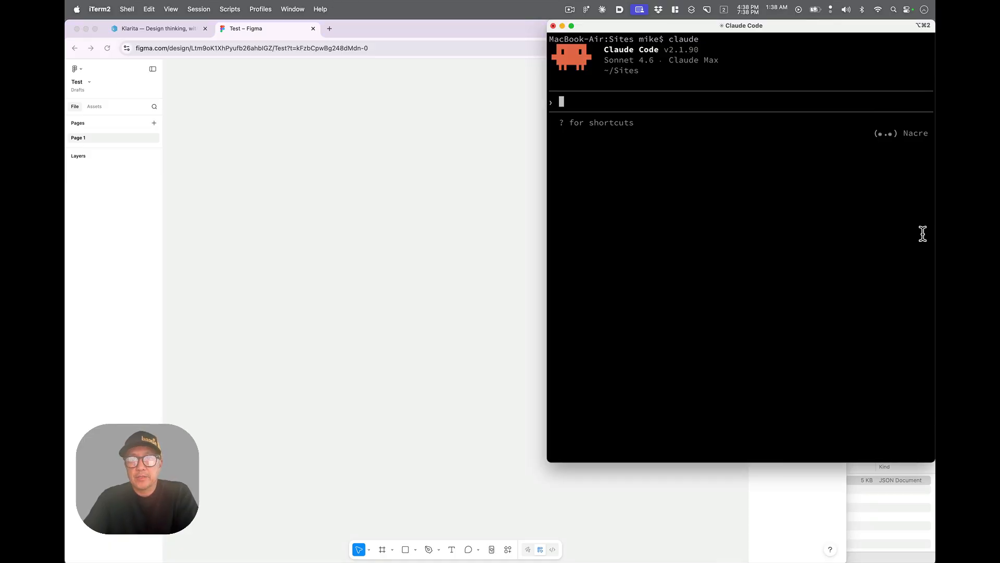
# - Copy the suggested Figma MCP import prompt from Klarita's instructions and paste it into the Claude Code prompt
pyautogui.click(145, 30)
pyautogui.click(146, 30)
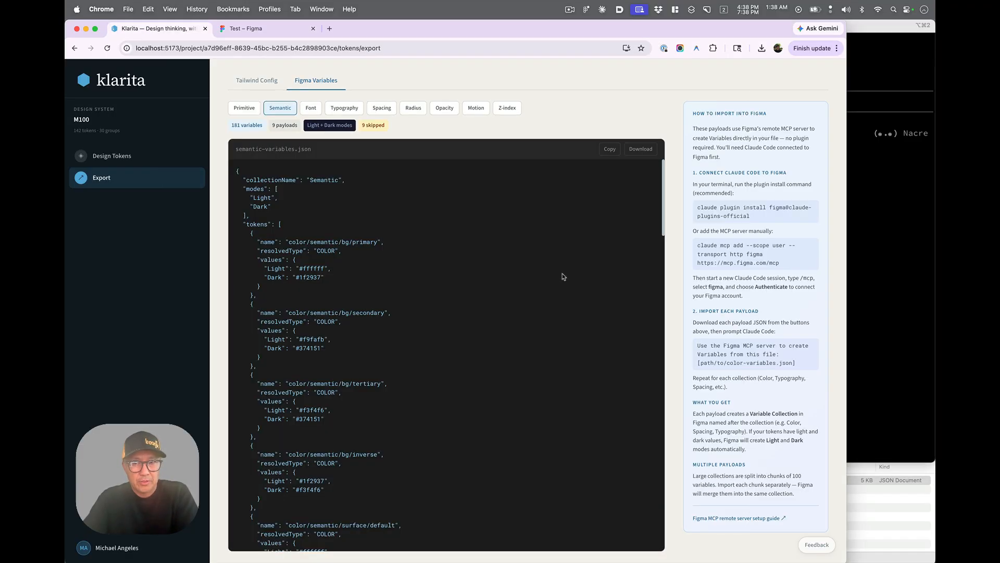
pyautogui.moveTo(697, 346); pyautogui.dragTo(782, 359)
pyautogui.press('super+c')
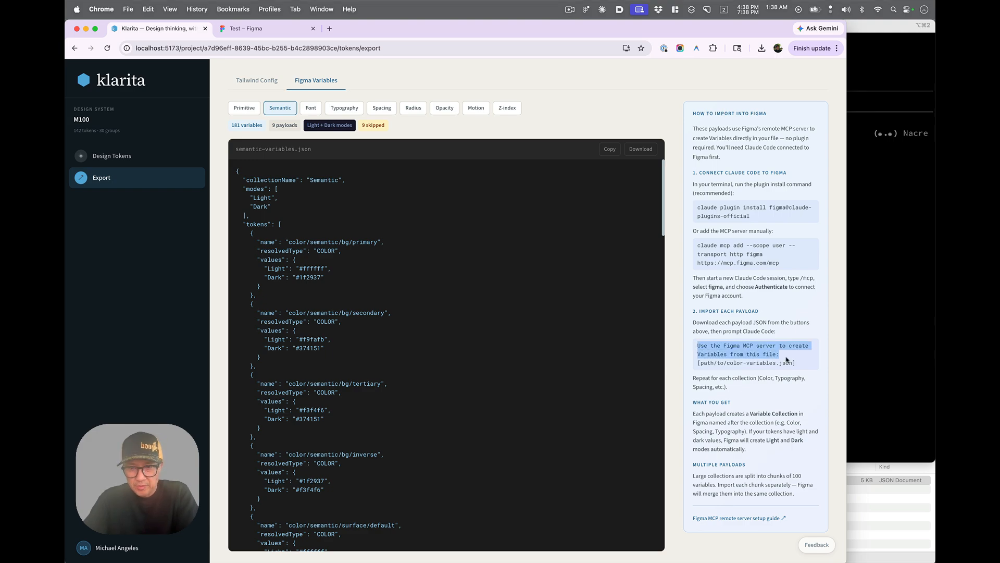
pyautogui.click(887, 315)
pyautogui.press('super+v')
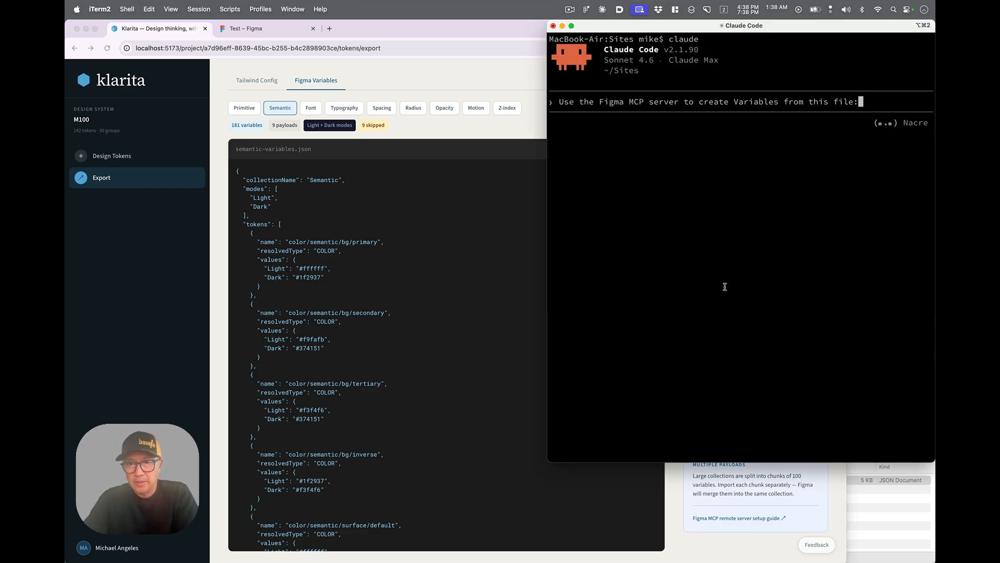
# - Insert the semantic-variables.json file path into the prompt by dragging the file from Finder
pyautogui.click(870, 519)
pyautogui.moveTo(752, 482); pyautogui.dragTo(880, 233)
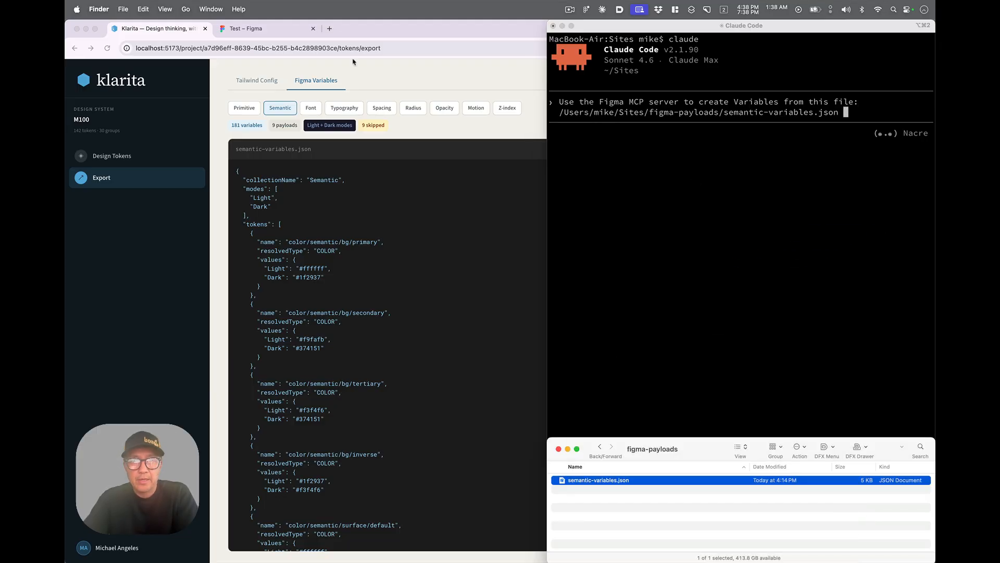
# - Copy the Figma file's URL, extend the Claude Code prompt with "into this project" plus that URL, and submit it
pyautogui.click(279, 27)
pyautogui.click(261, 46)
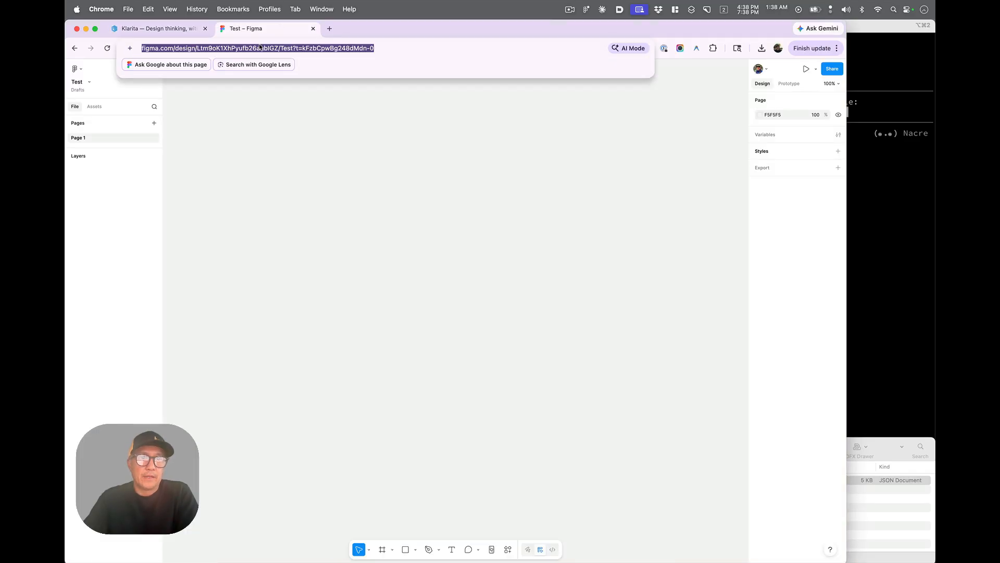
pyautogui.click(880, 216)
pyautogui.write('int')
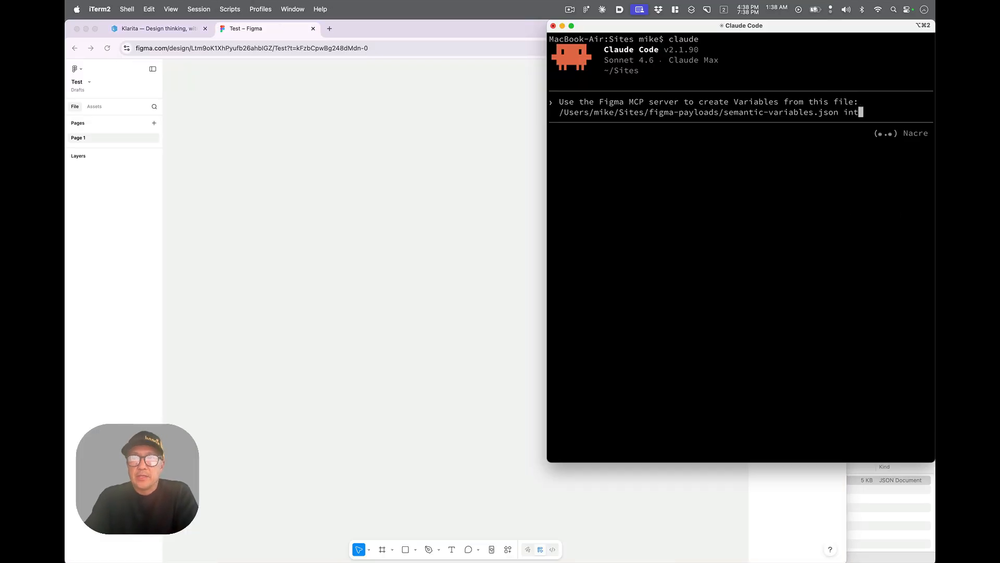
pyautogui.write('o this p')
pyautogui.press('BackSpace')
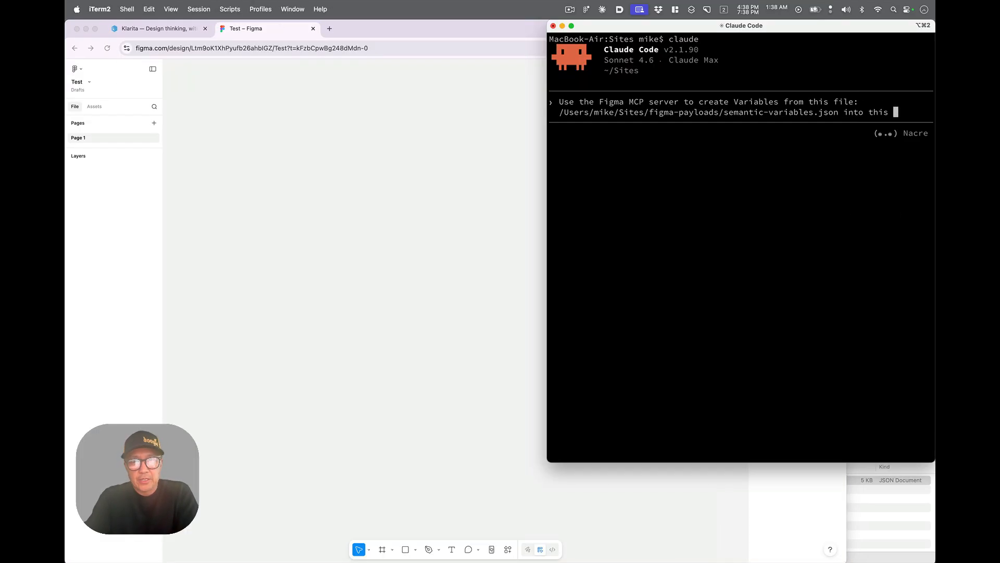
pyautogui.write('project')
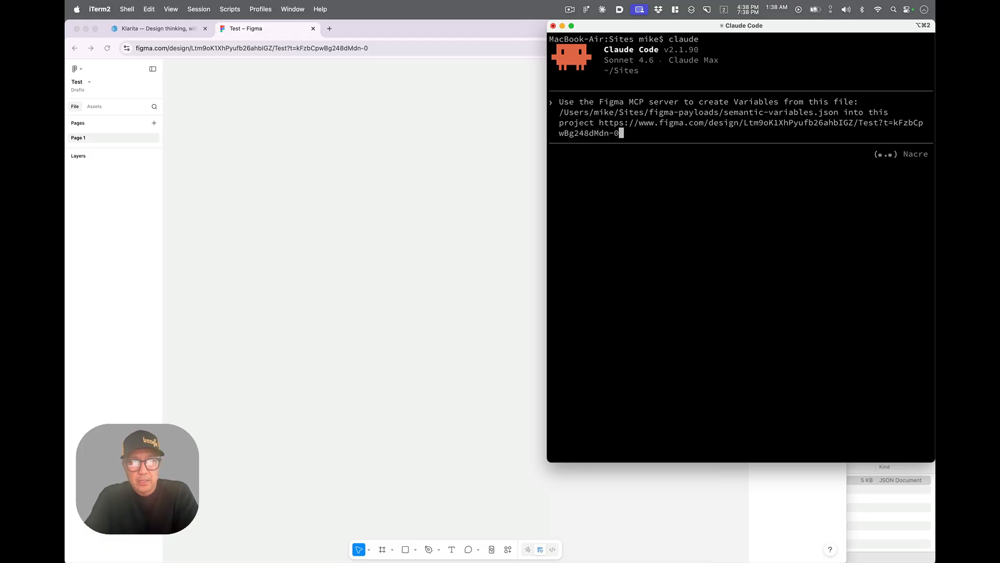
pyautogui.press('Return')
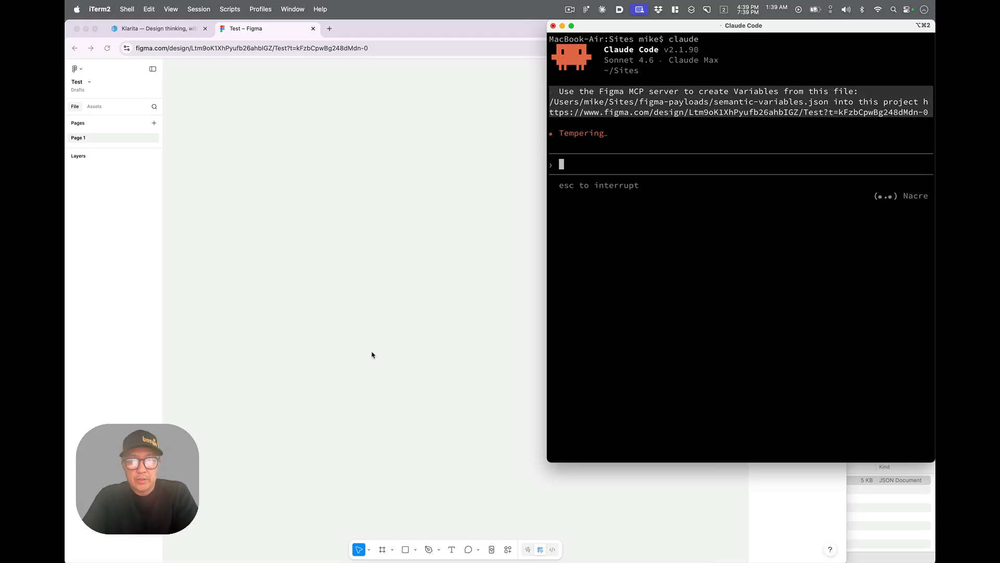
# - Open the Figma file's Variables panel, then allow Claude Code to read from references/ during this session
pyautogui.click(372, 353)
pyautogui.click(838, 135)
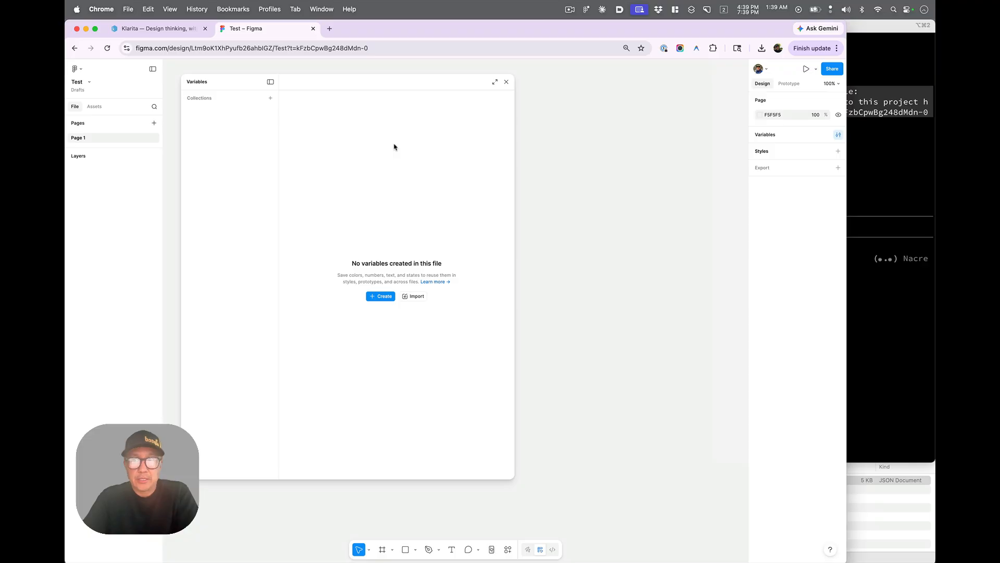
pyautogui.click(920, 307)
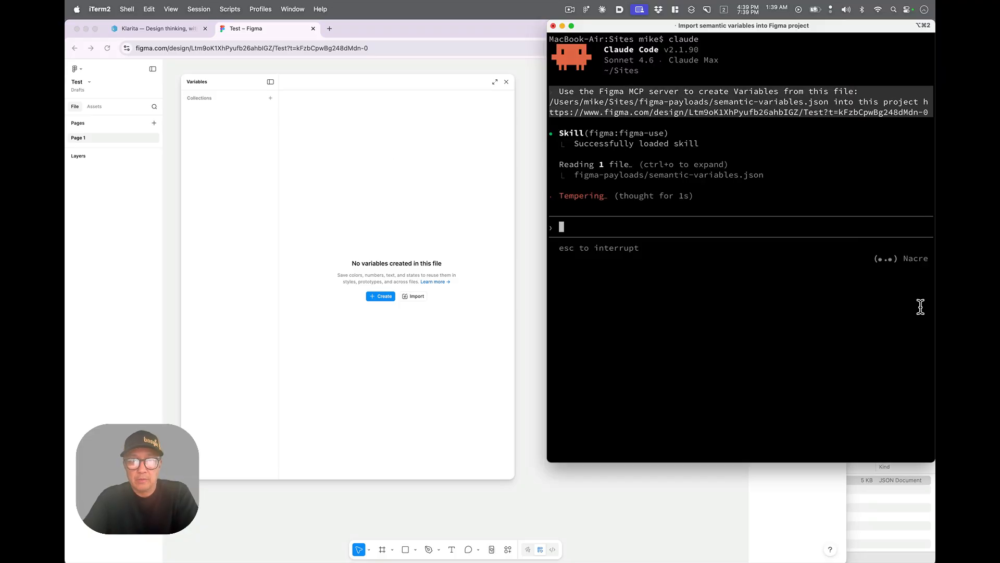
pyautogui.press('Down')
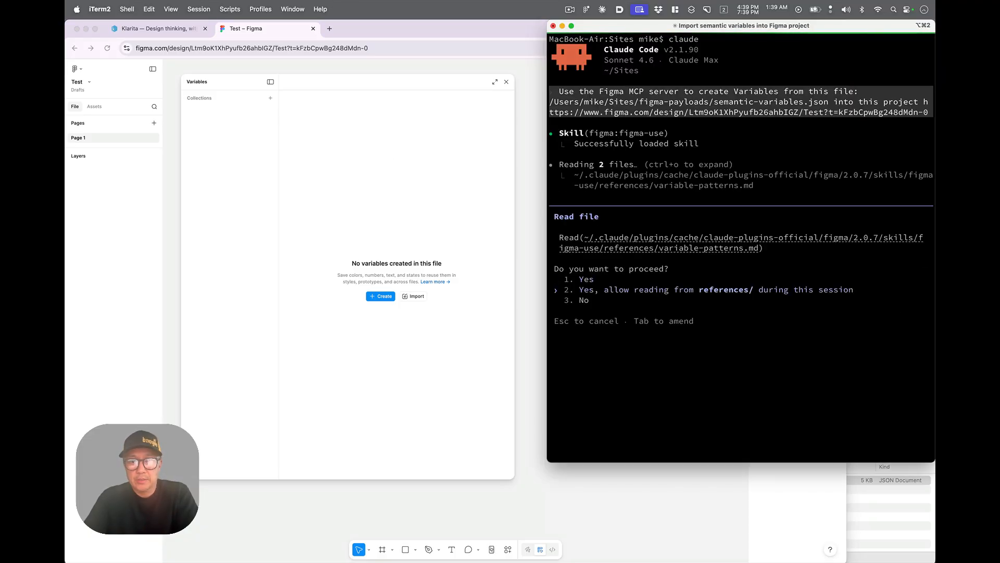
pyautogui.press('Return')
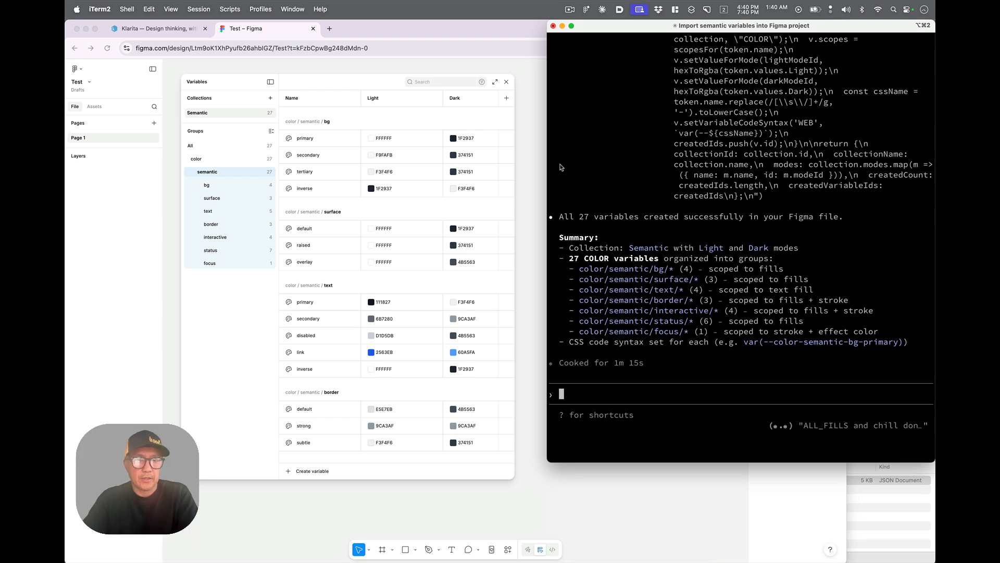
# - Move the Variables panel aside and draw a rectangle about 293 × 288 on the canvas
pyautogui.click(381, 71)
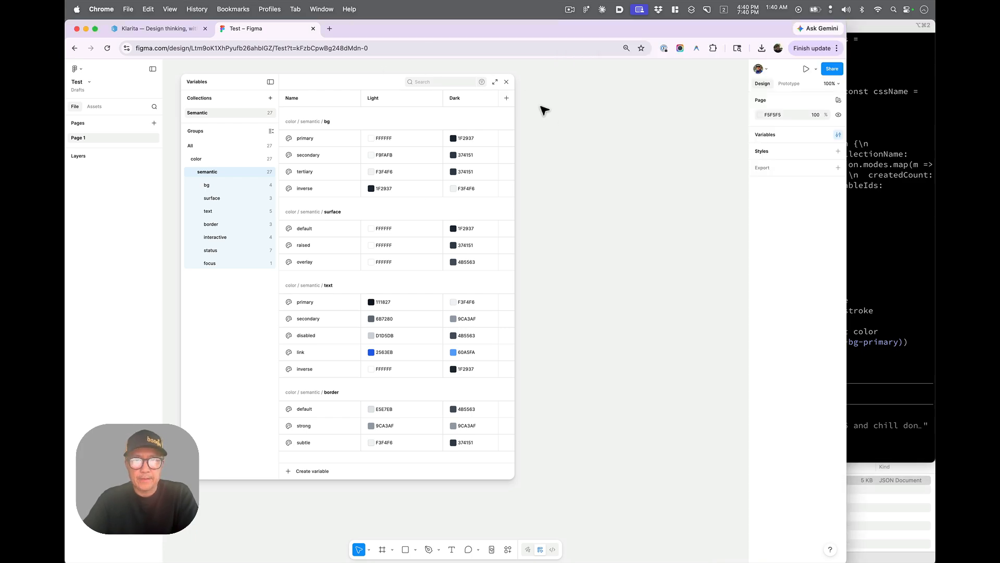
pyautogui.moveTo(347, 83); pyautogui.dragTo(330, 72)
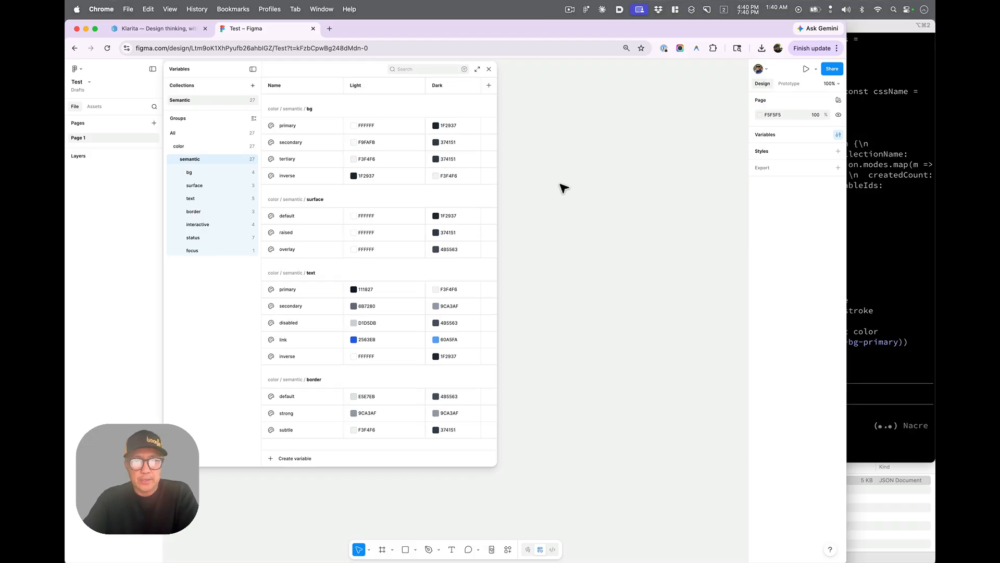
pyautogui.press('r')
pyautogui.moveTo(558, 154); pyautogui.dragTo(678, 271)
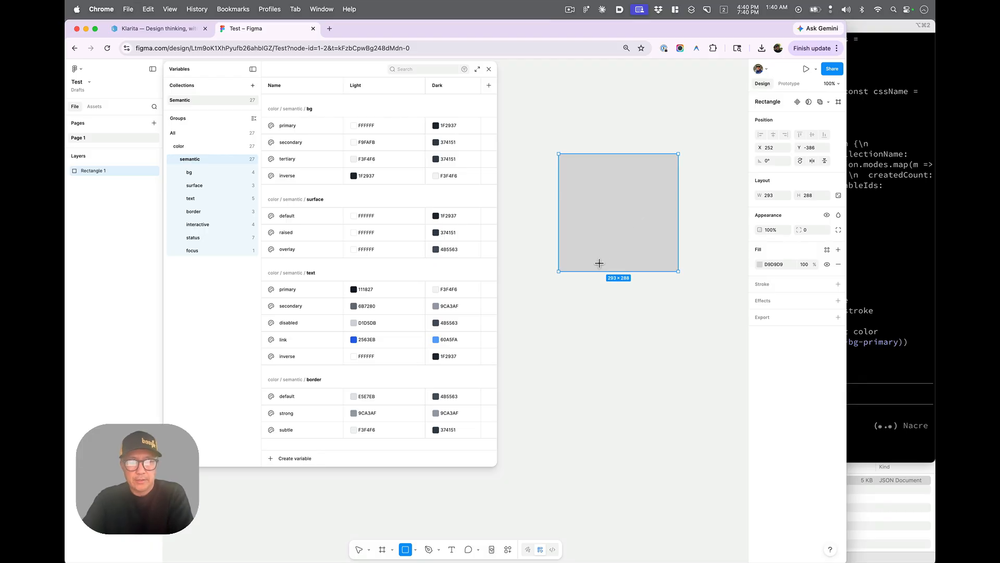
# - Add a "THIS IS A HEADING" text box inside the rectangle and wrap the text and rectangle in a frame
pyautogui.press('t')
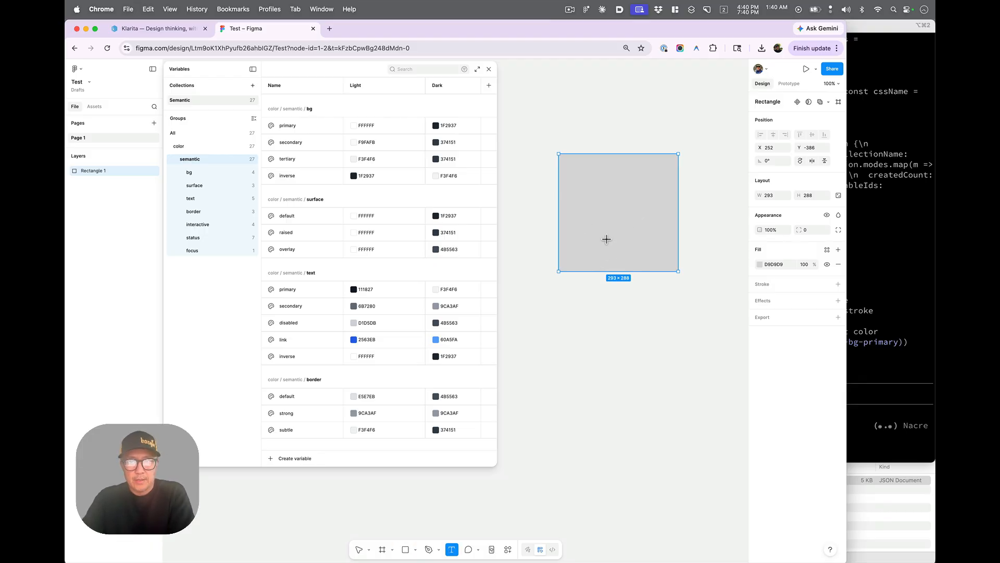
pyautogui.moveTo(581, 186); pyautogui.dragTo(643, 227)
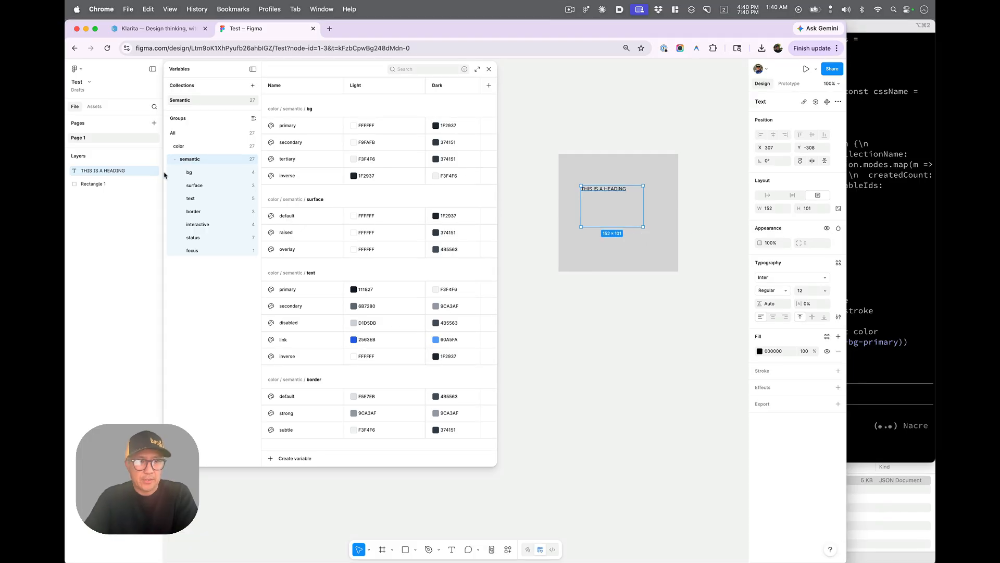
pyautogui.keyDown('shift'); pyautogui.click(106, 186); pyautogui.keyUp('shift')
pyautogui.press('super+alt+g')
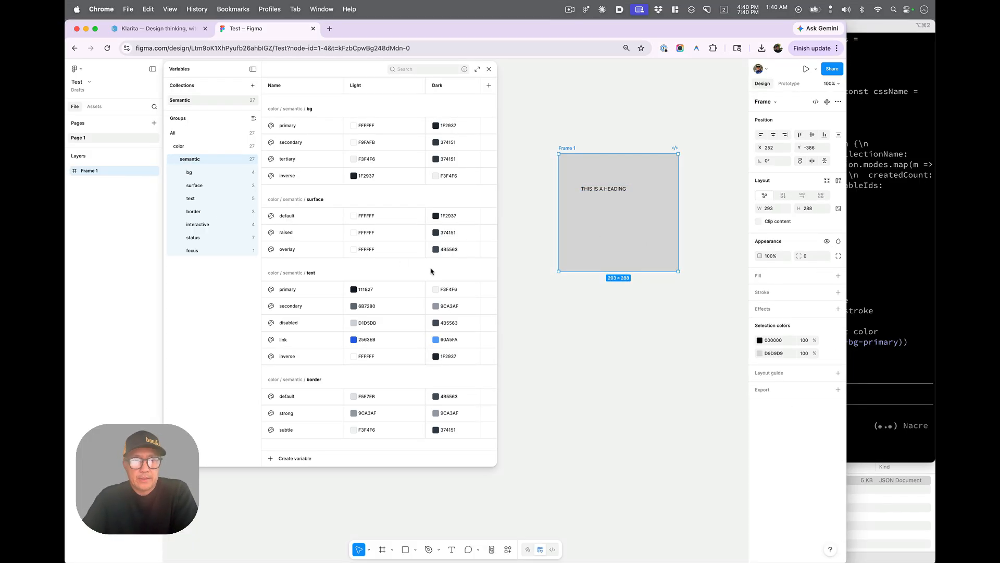
# - Bind the rectangle's fill to the color/semantic/bg/primary variable
pyautogui.click(69, 171)
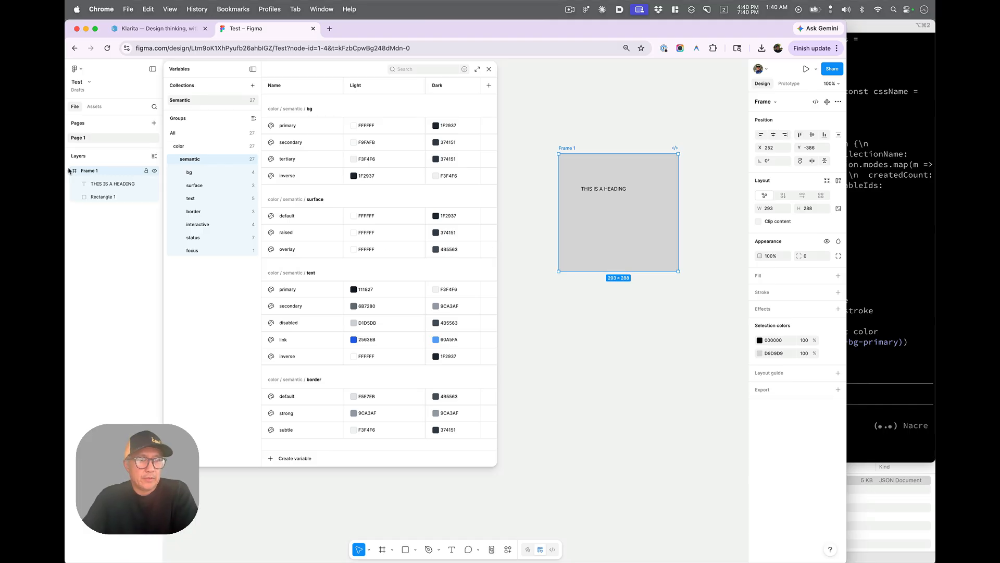
pyautogui.click(106, 197)
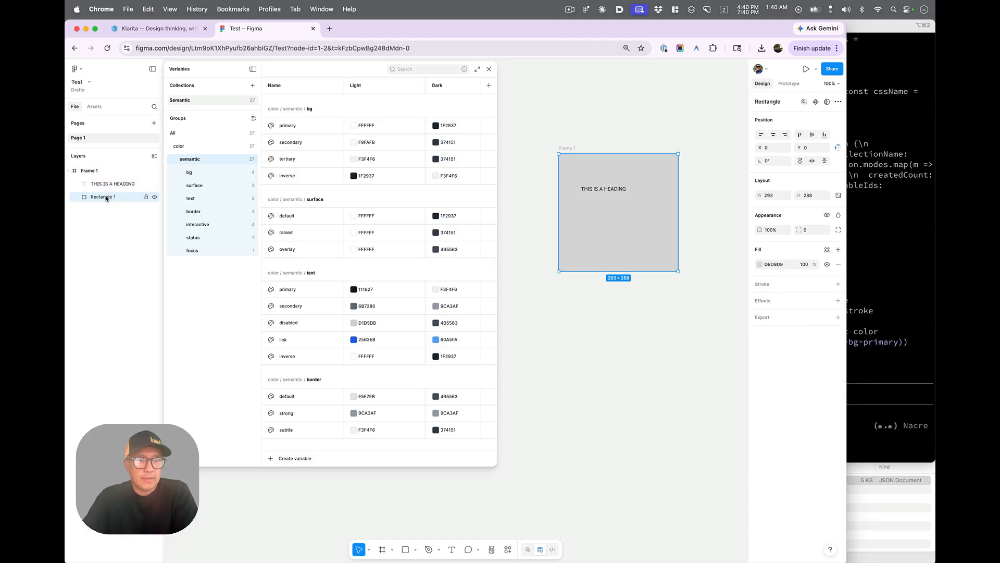
pyautogui.click(827, 250)
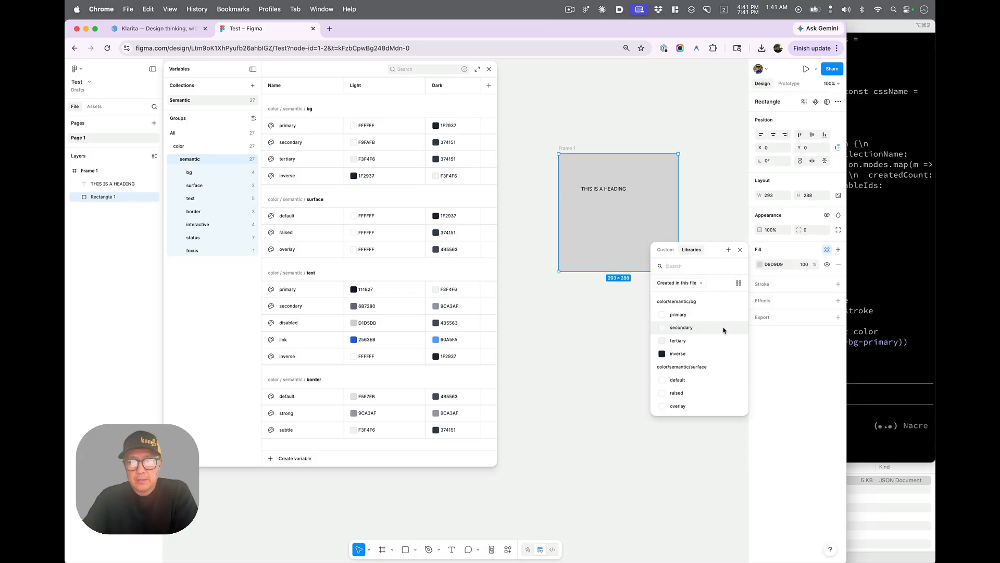
pyautogui.scroll(-2, 701, 377)
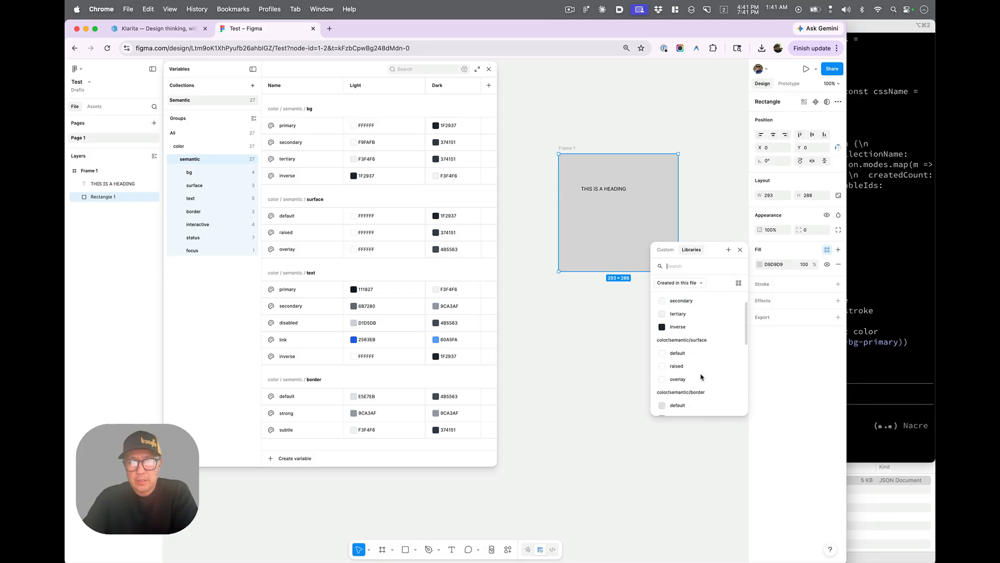
pyautogui.scroll(-1, 701, 377)
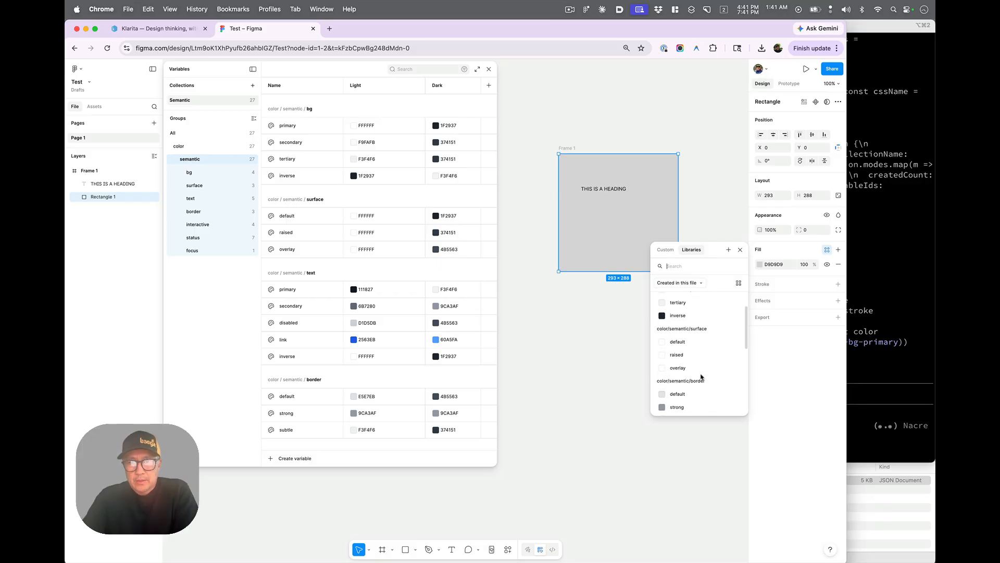
pyautogui.scroll(-3, 701, 376)
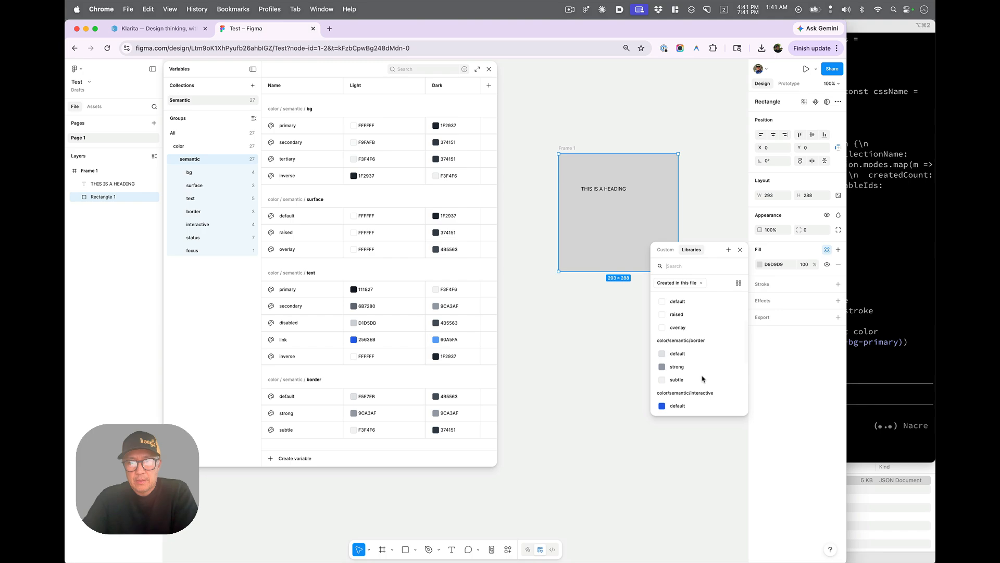
pyautogui.scroll(5, 693, 306)
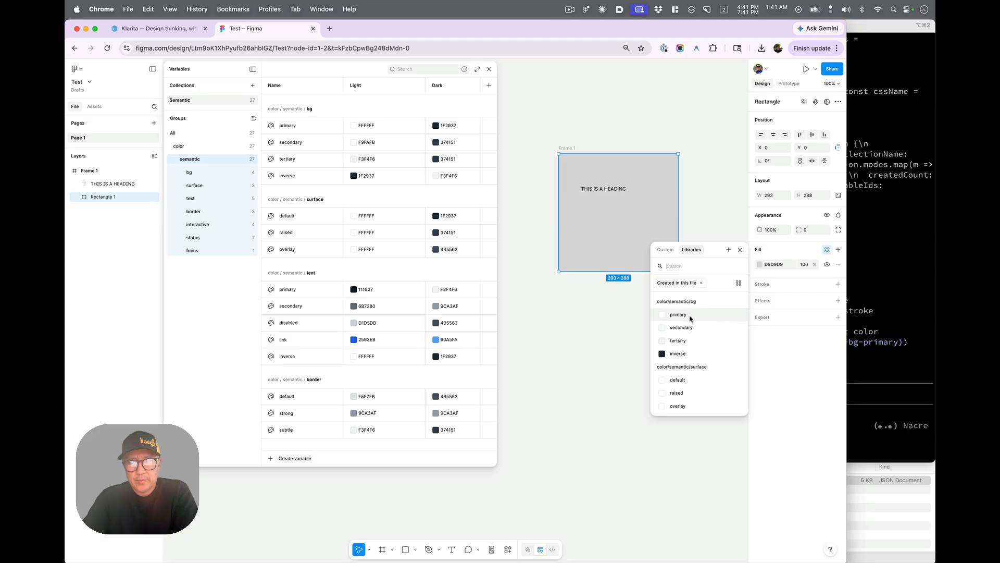
pyautogui.click(690, 316)
# - Bind the heading text's fill to the color/semantic/text/primary variable
pyautogui.click(610, 191)
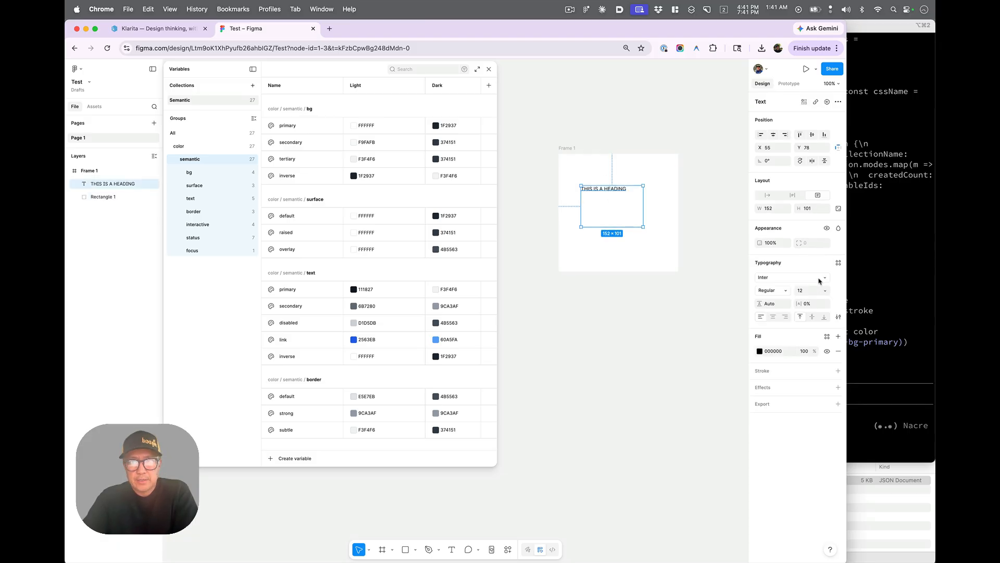
pyautogui.click(826, 336)
pyautogui.scroll(-4, 684, 451)
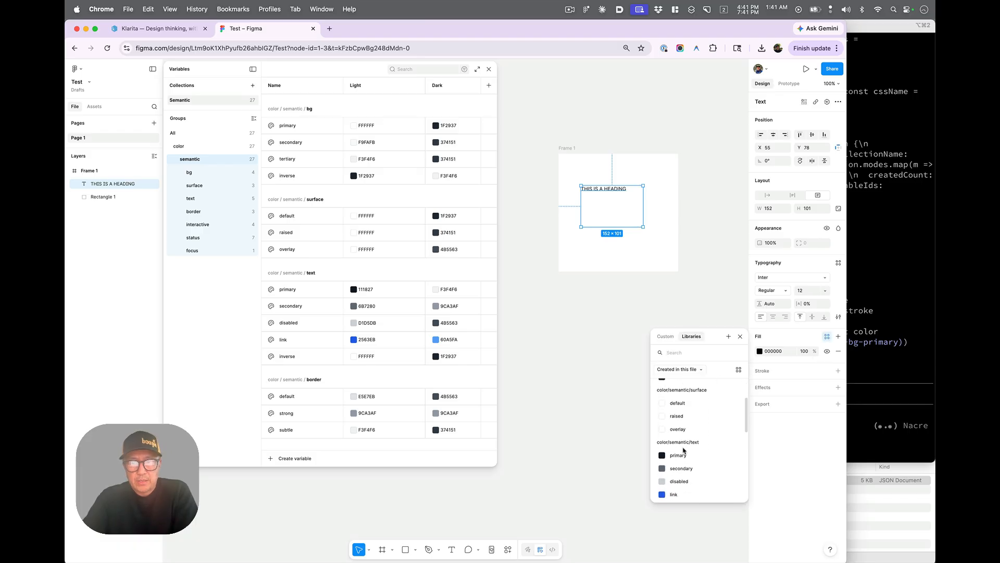
pyautogui.scroll(-2, 684, 451)
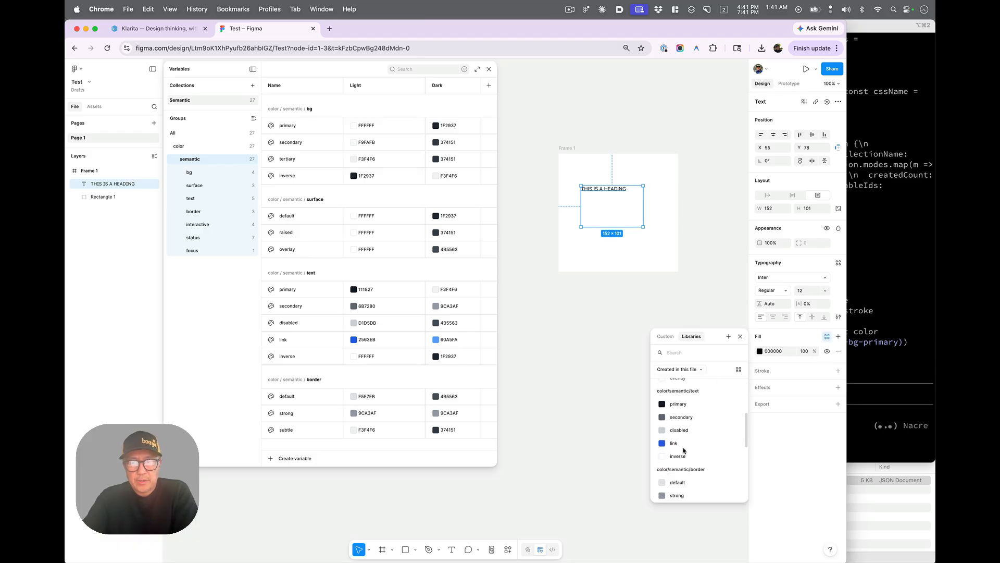
pyautogui.click(677, 403)
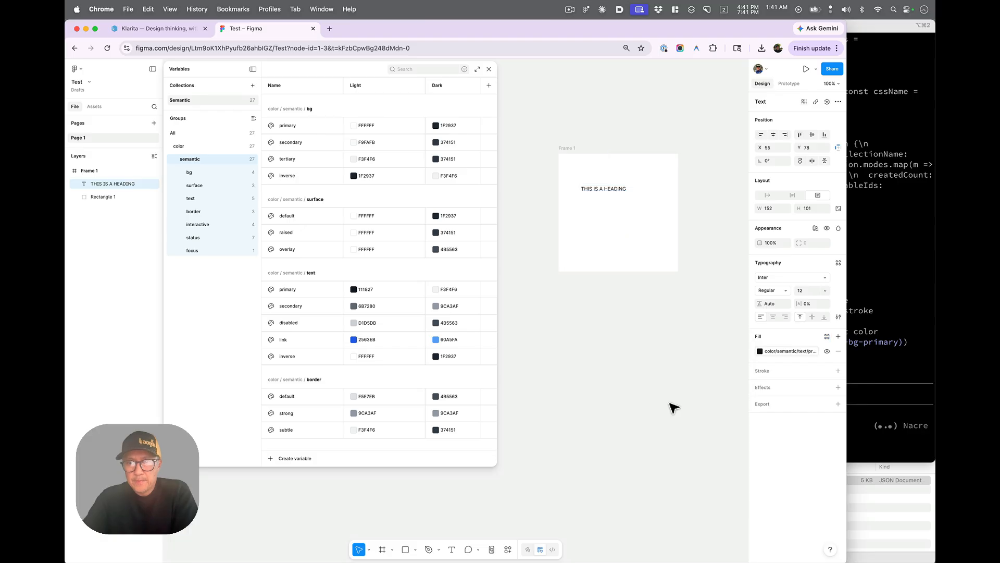
# - Set Frame 1's Semantic variable mode to Light
pyautogui.click(569, 149)
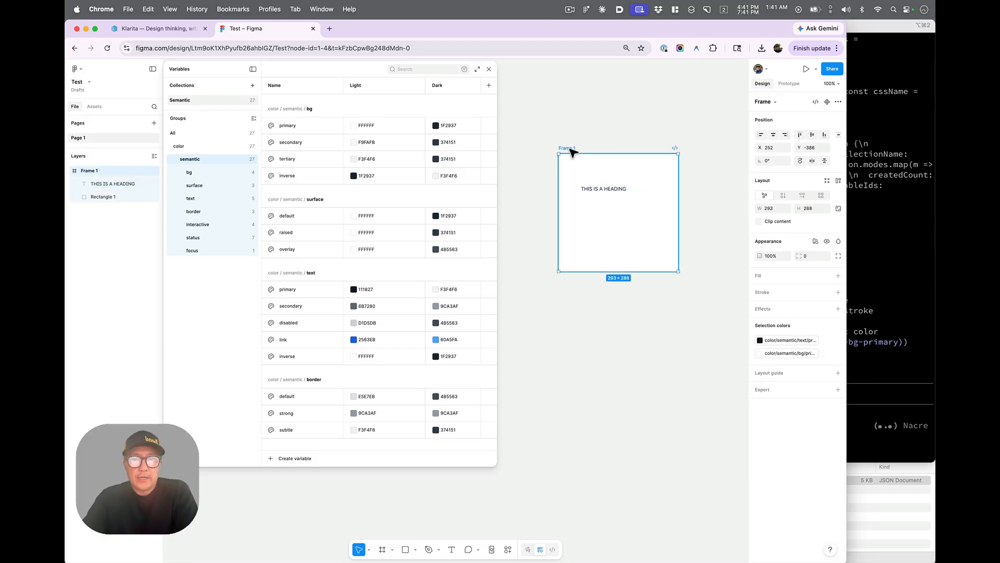
pyautogui.click(815, 241)
pyautogui.moveTo(801, 267)
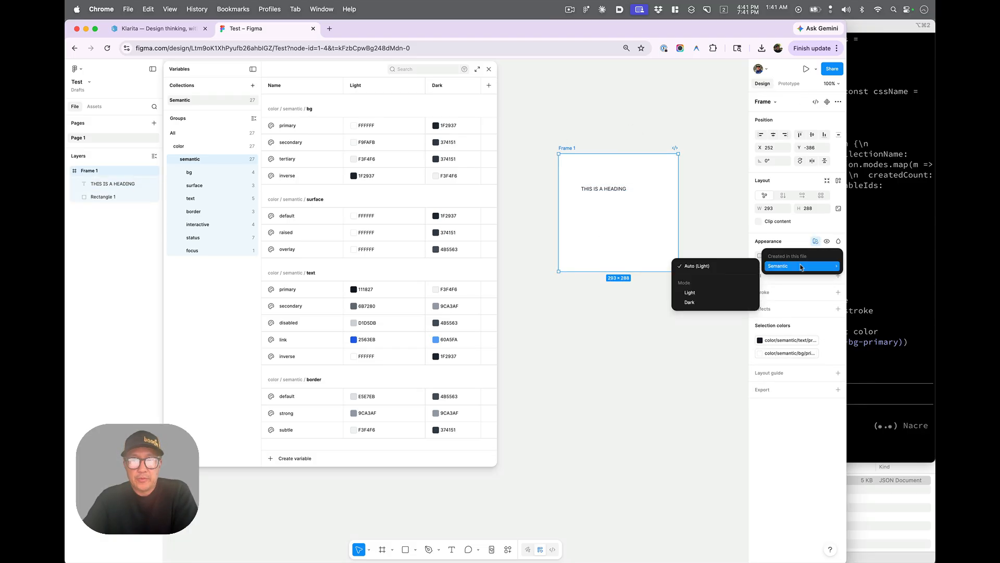
pyautogui.click(689, 294)
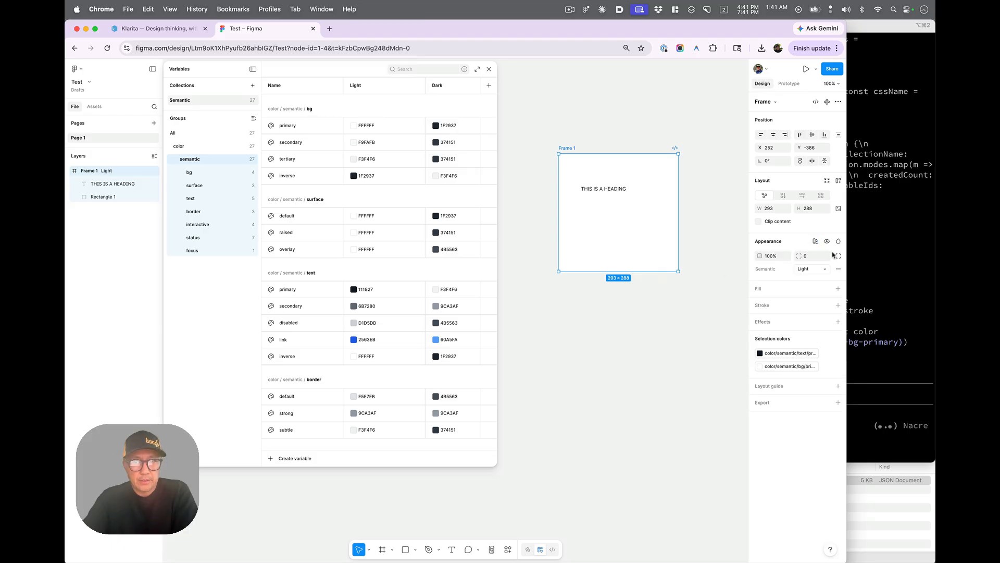
# - Switch Frame 1's Semantic variable mode to Dark
pyautogui.click(817, 242)
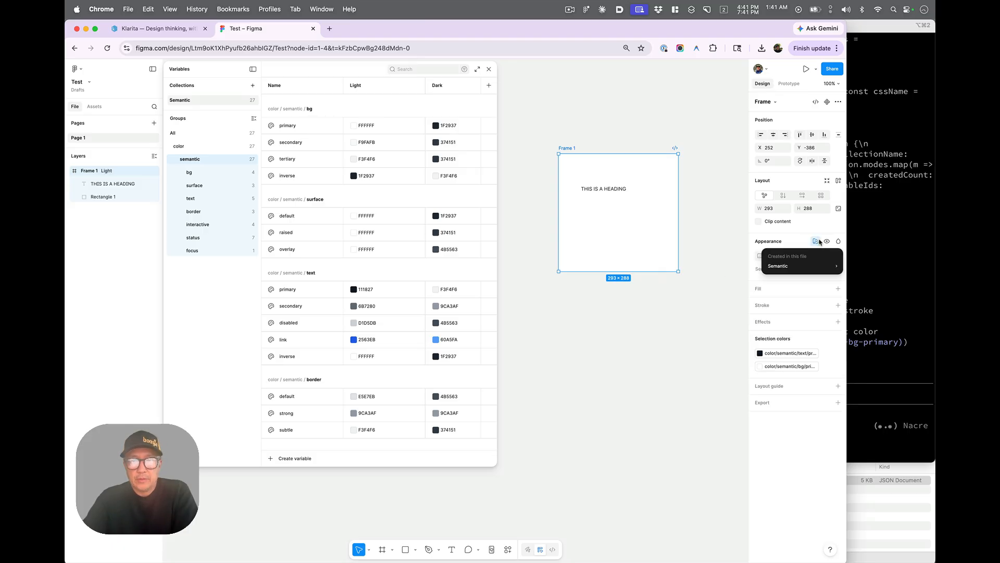
pyautogui.moveTo(802, 266)
pyautogui.click(693, 306)
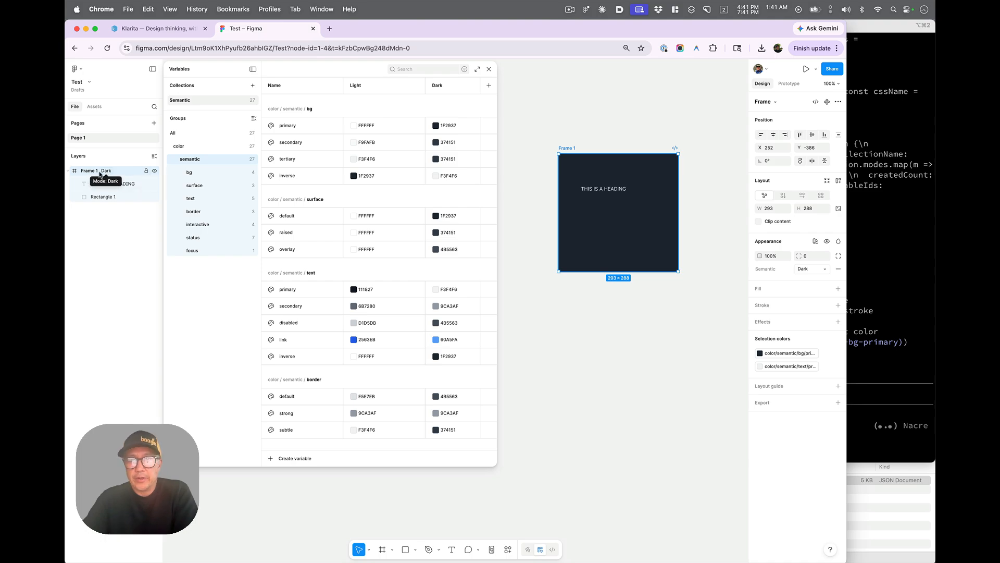
pyautogui.scroll(-10, 455, 395)
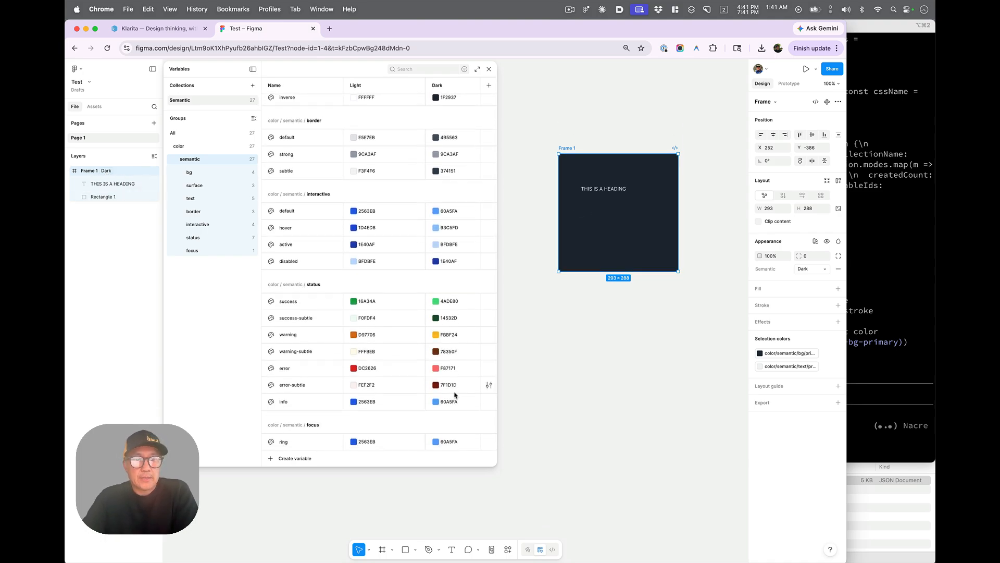
pyautogui.scroll(8, 454, 395)
# - Return to Klarita's export page and view the Primitive and Typography variable payloads
pyautogui.click(169, 30)
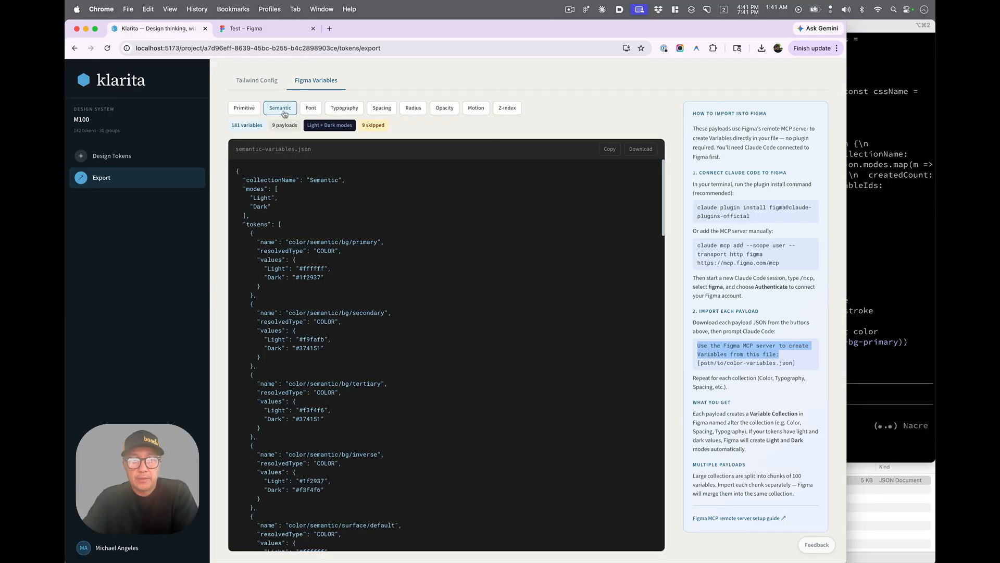
pyautogui.click(246, 109)
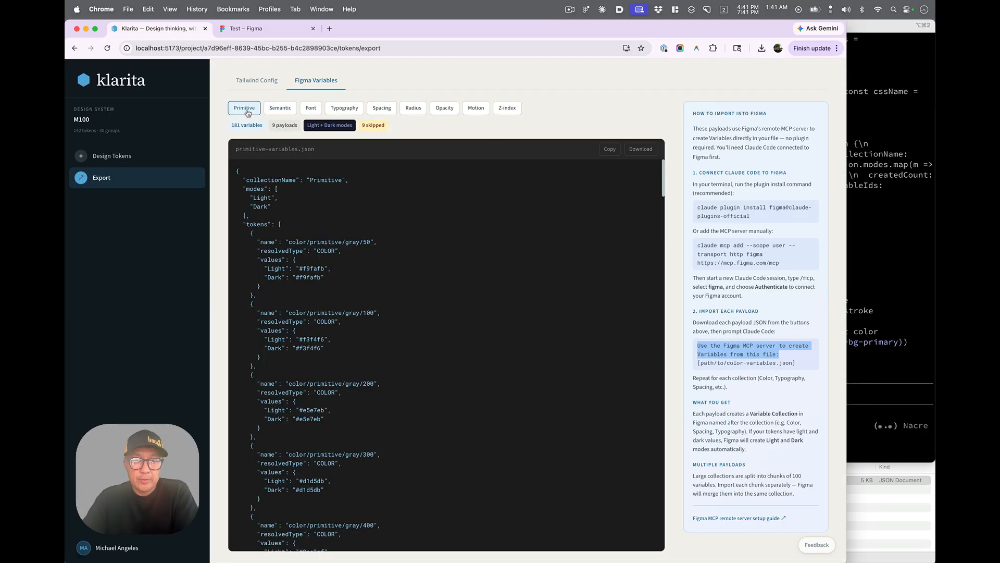
pyautogui.click(342, 111)
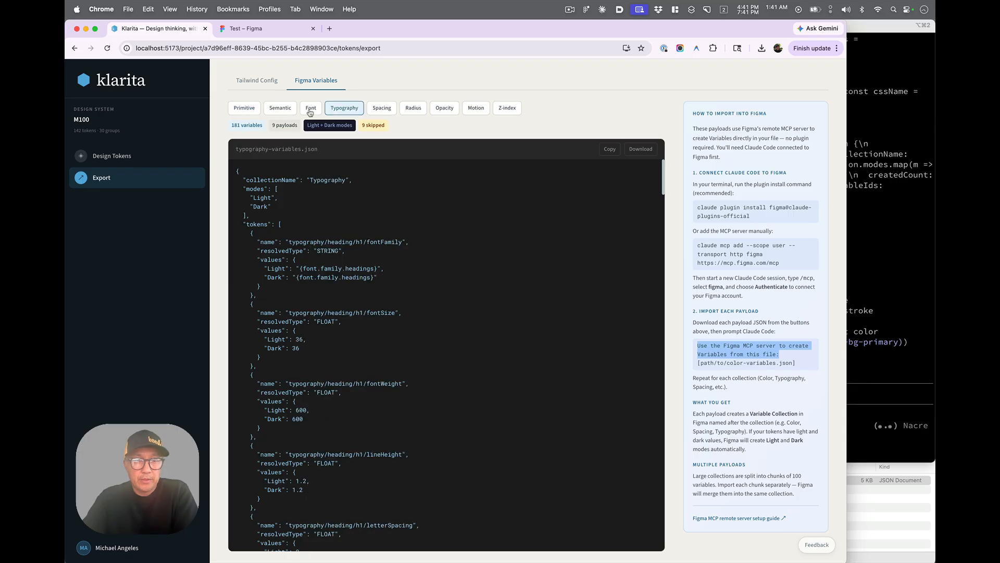
# - Browse the Font, Primitive and Typography variable payloads on the export page
pyautogui.click(310, 112)
pyautogui.click(245, 110)
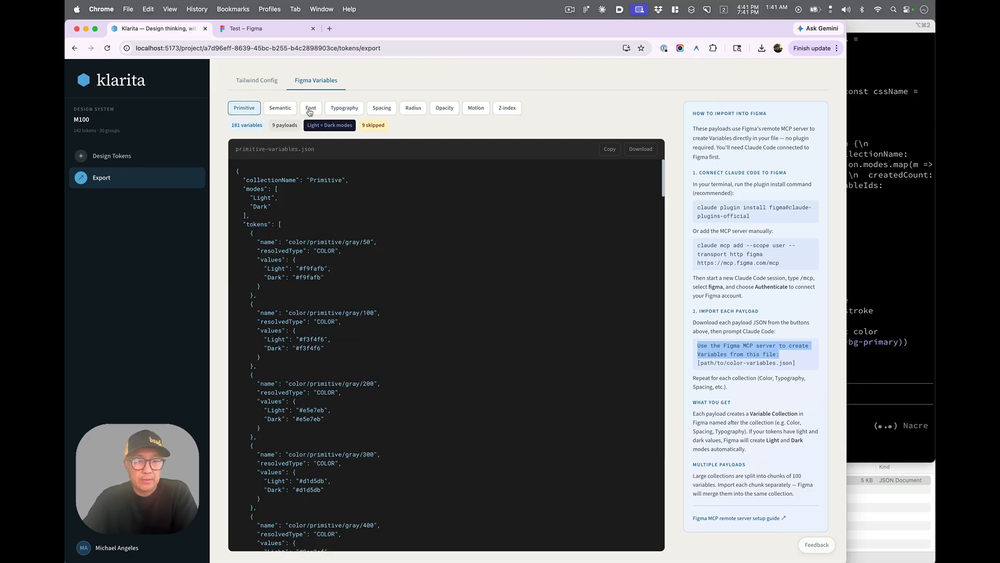
pyautogui.click(310, 112)
pyautogui.click(345, 110)
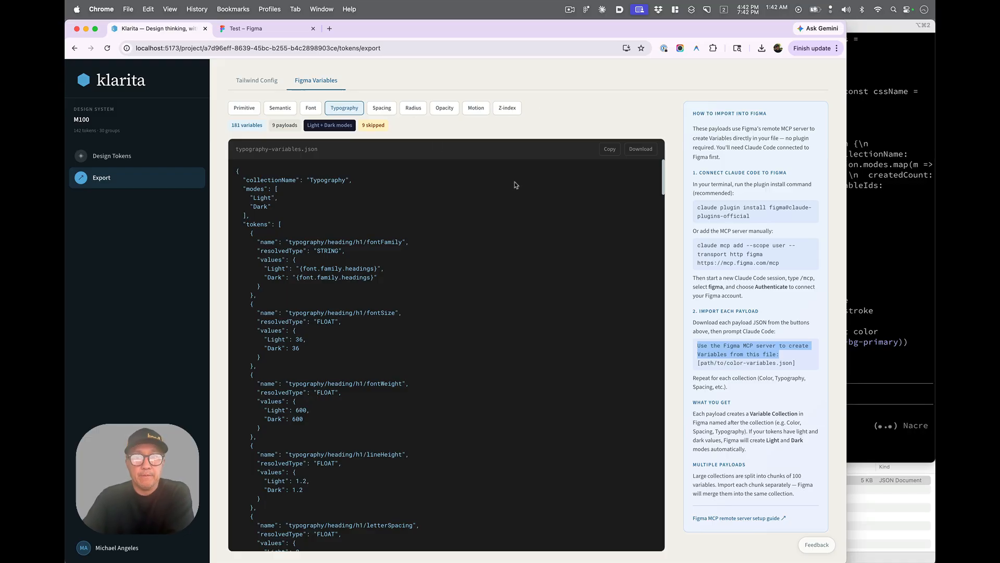
# - Inspect the Claude Code import summary, the Figma Semantic variables table, and Klarita's Tailwind Config export
pyautogui.click(887, 297)
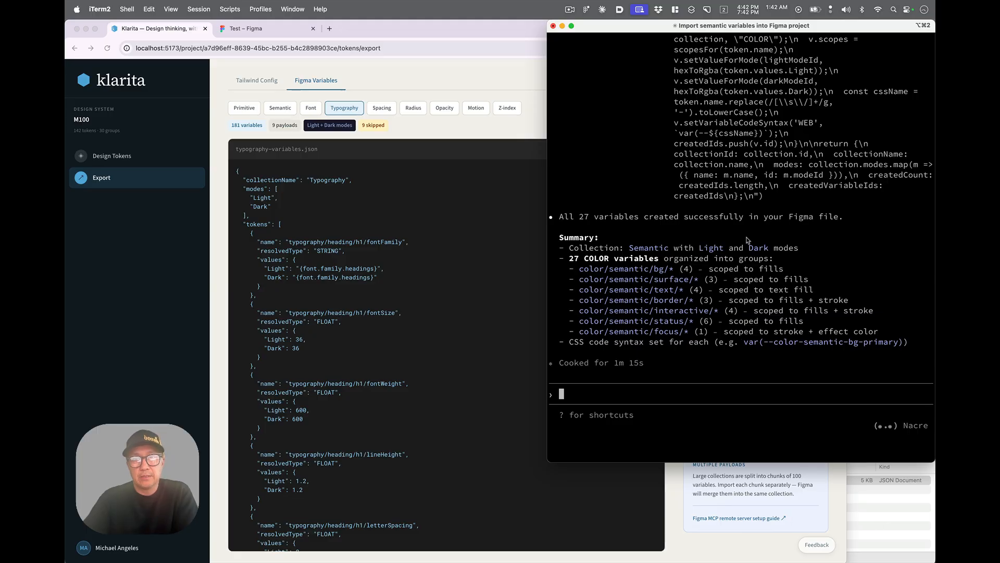
pyautogui.click(270, 29)
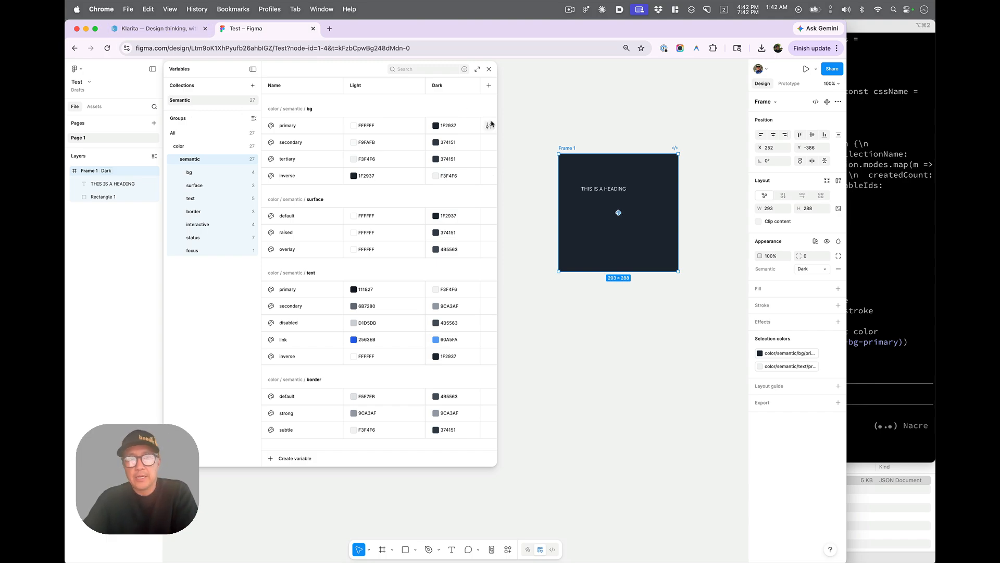
pyautogui.click(143, 30)
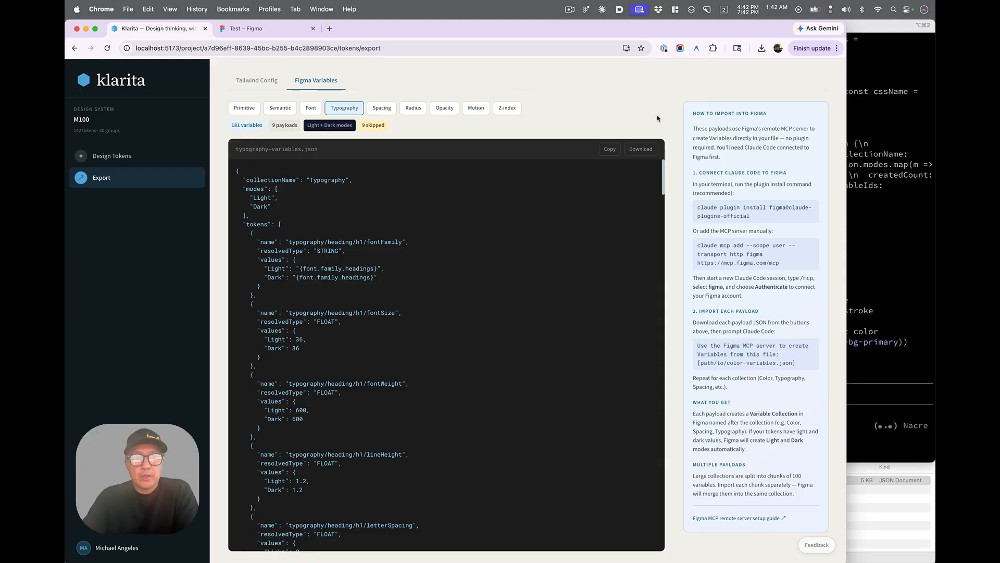
pyautogui.click(260, 82)
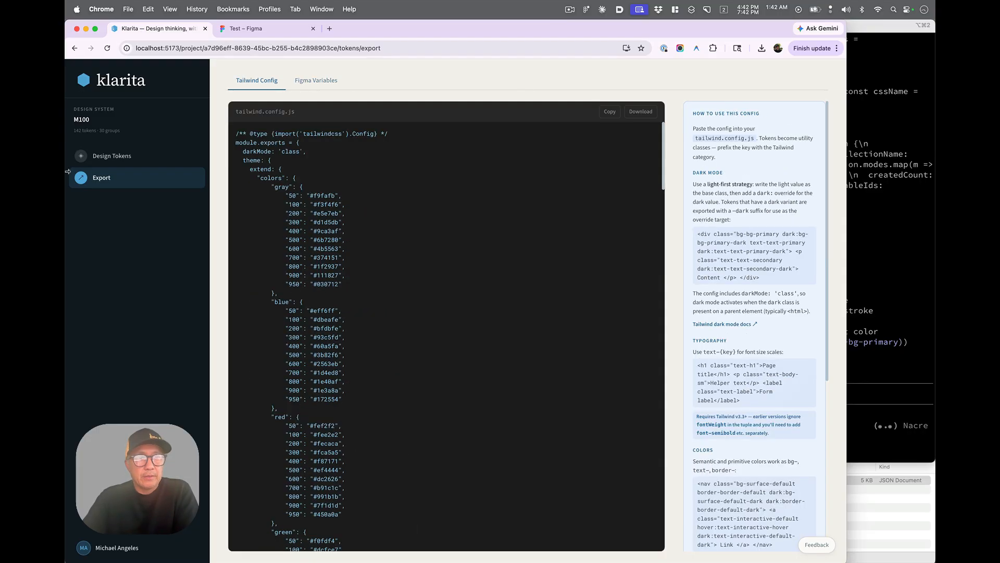
# - Move between the M100 design system's token page and the projects dashboard
pyautogui.click(135, 158)
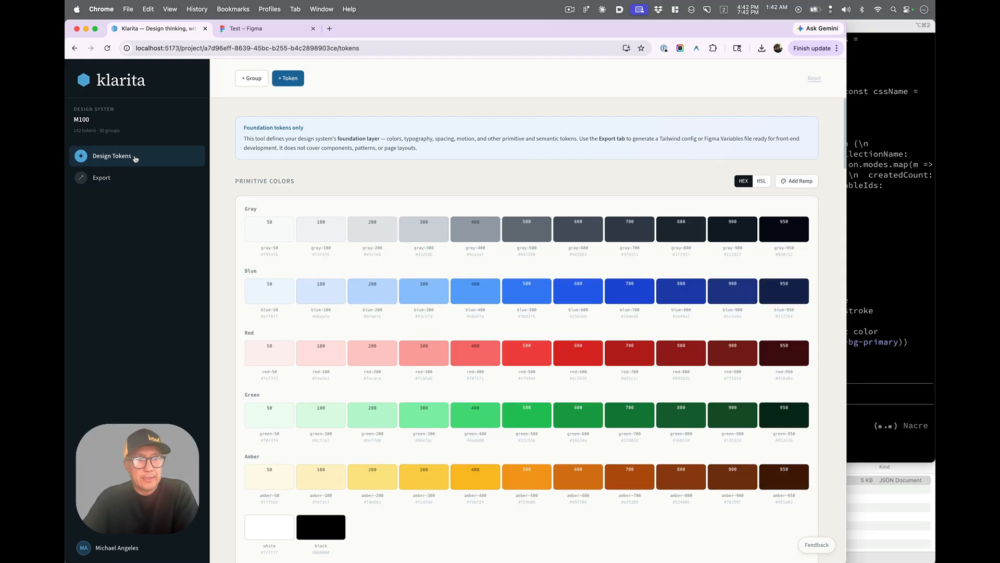
pyautogui.click(125, 82)
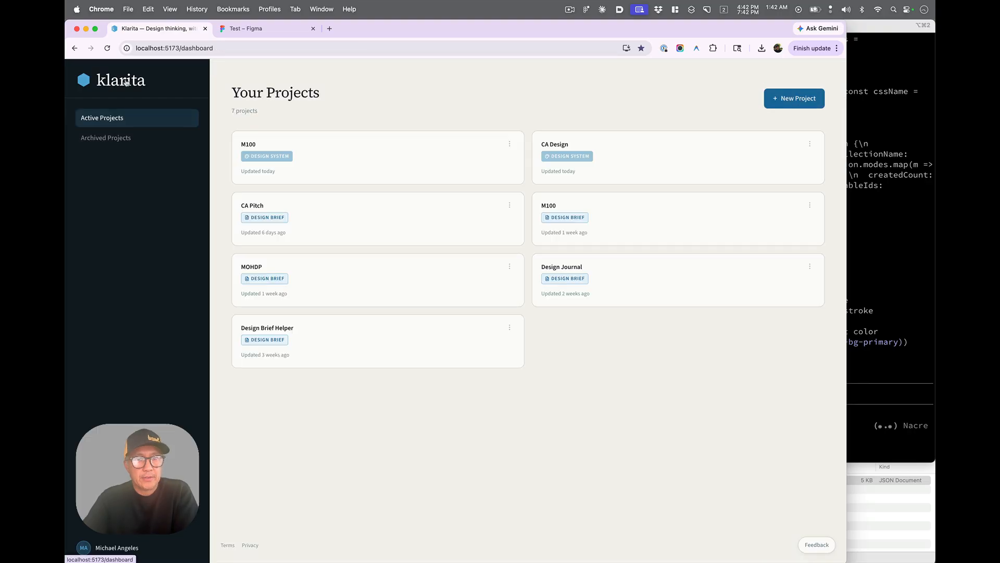
pyautogui.click(437, 163)
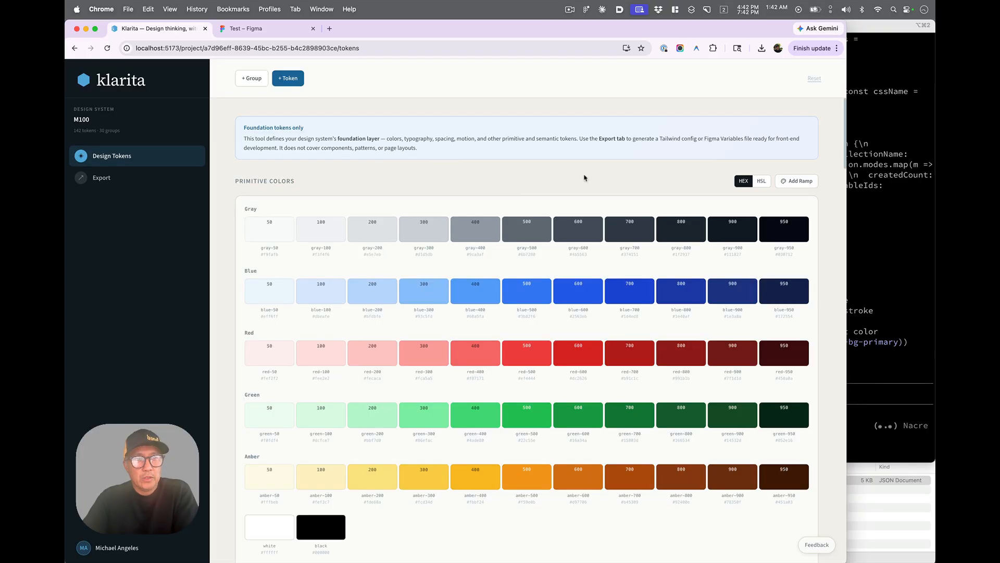
pyautogui.click(90, 87)
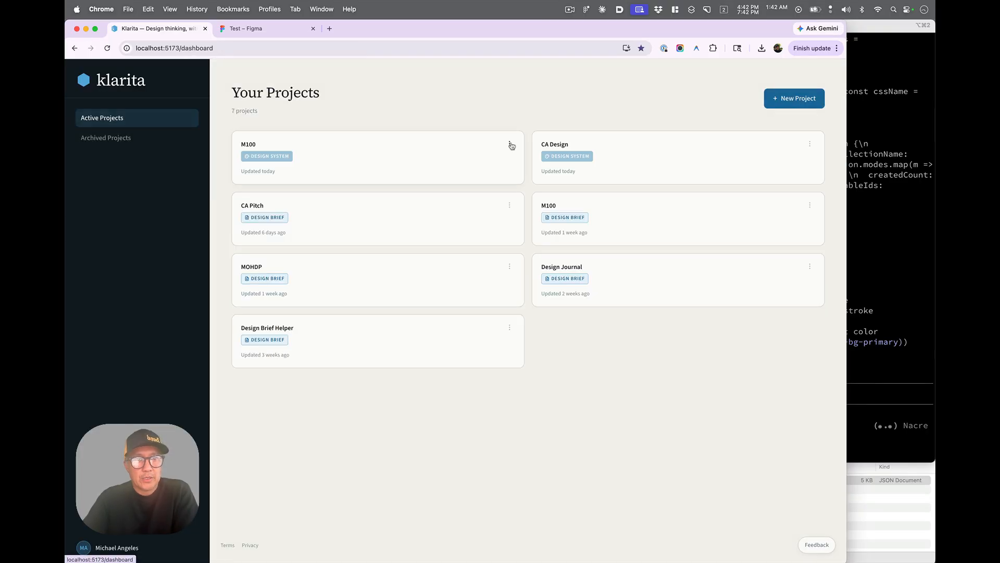
# - Open the M100 design brief's Wireframes page and expand its Build Prompt section
pyautogui.click(641, 215)
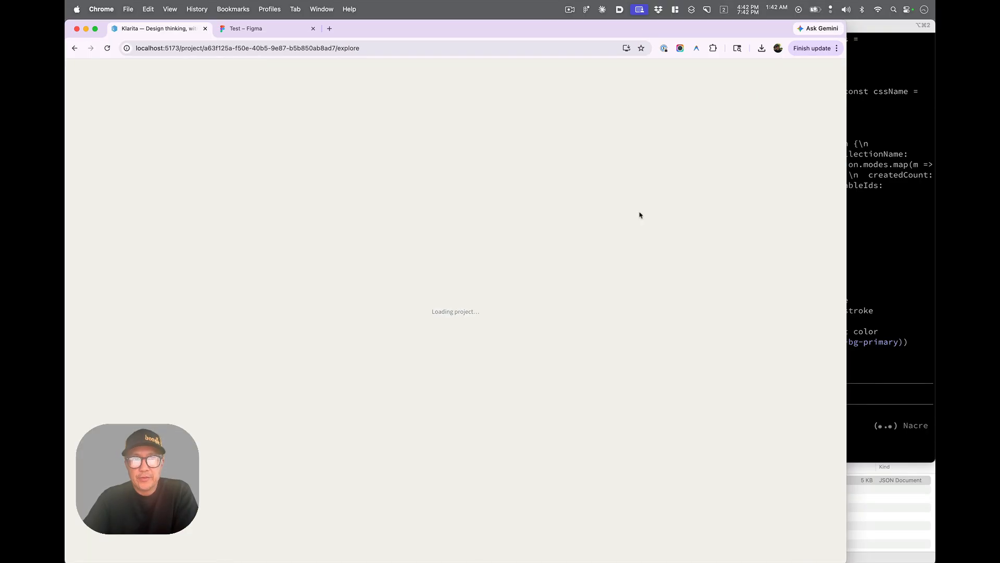
pyautogui.click(118, 305)
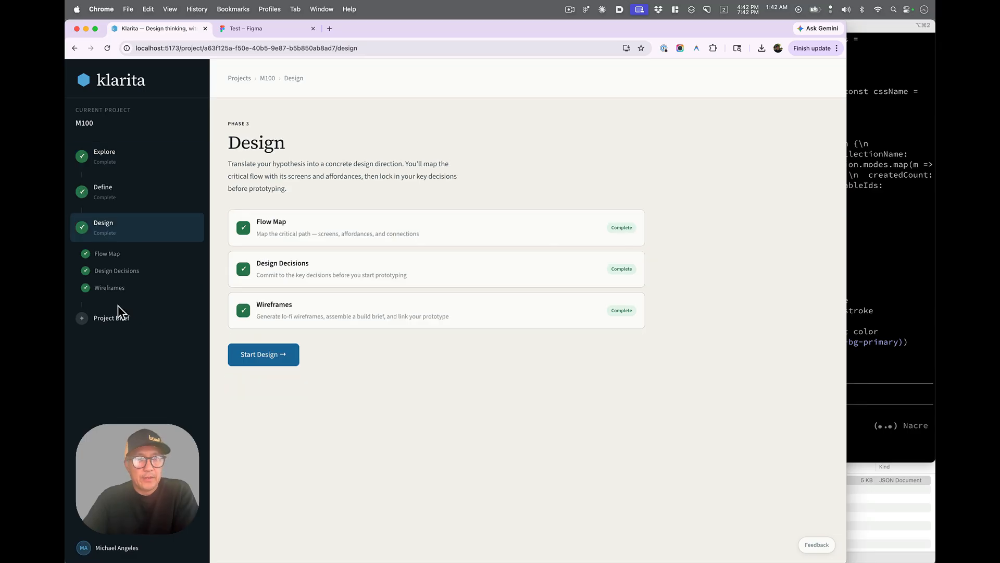
pyautogui.click(264, 354)
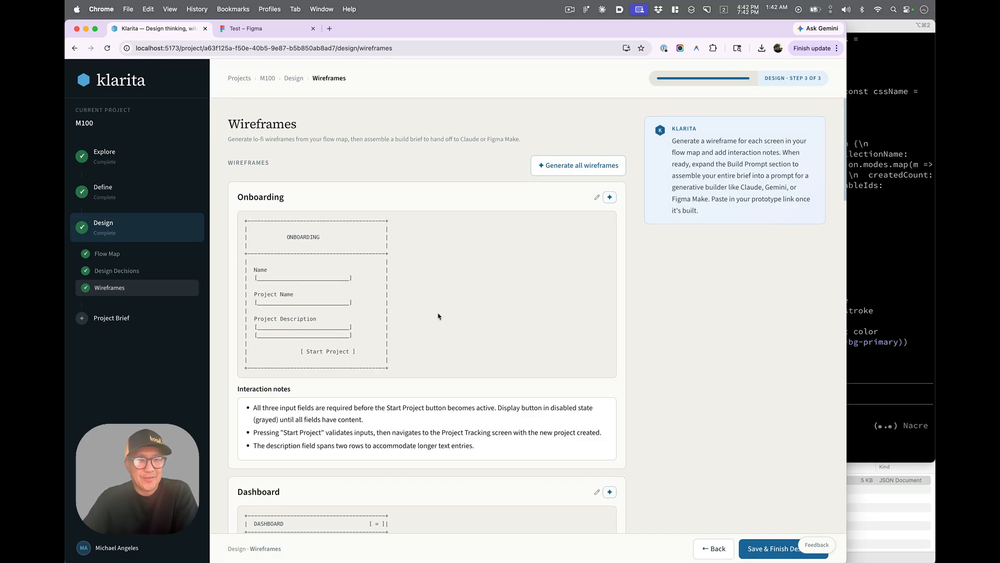
pyautogui.scroll(-20, 301, 388)
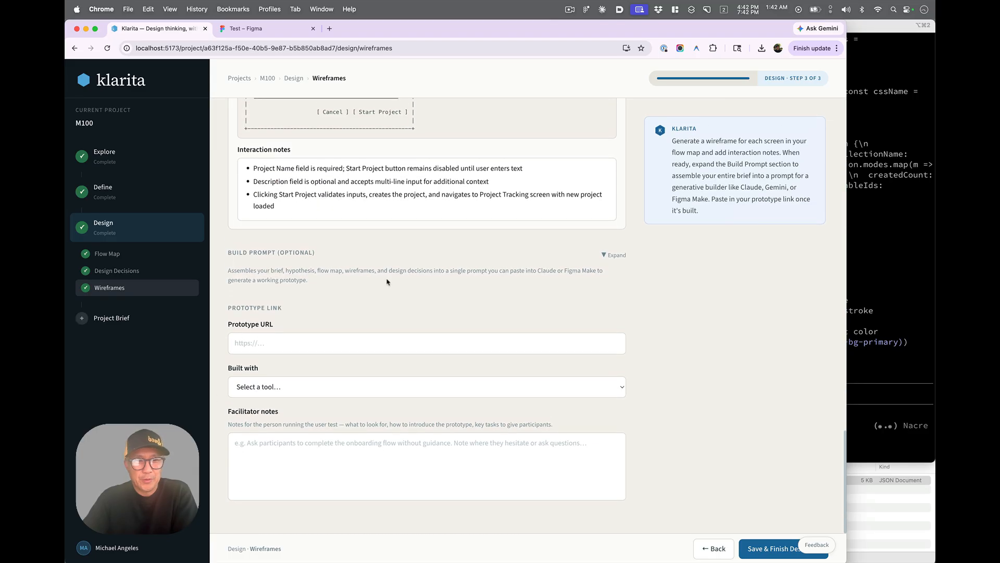
pyautogui.click(618, 256)
pyautogui.scroll(-2, 472, 430)
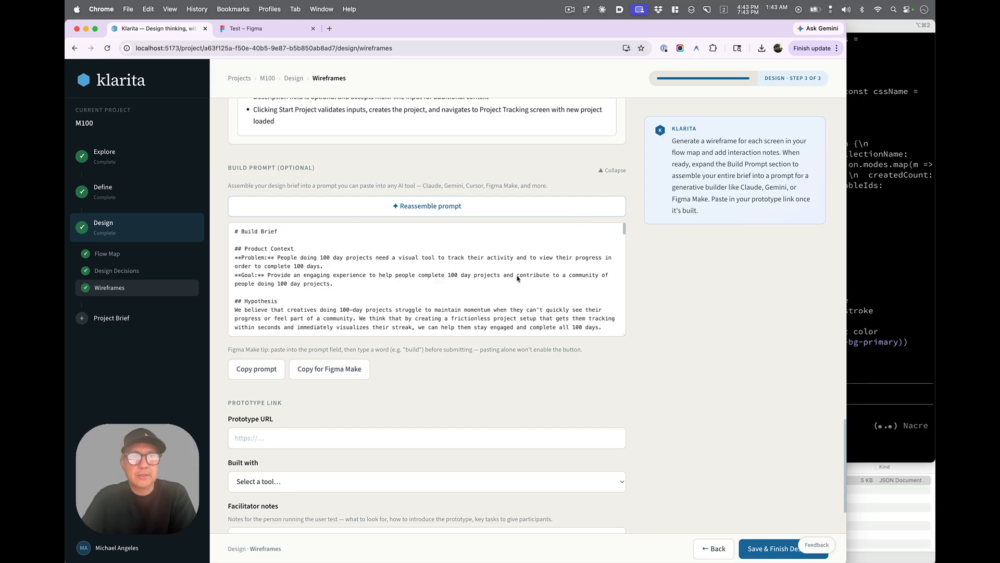
# - Return to the dashboard and reopen the M100 design system's token page
pyautogui.click(114, 86)
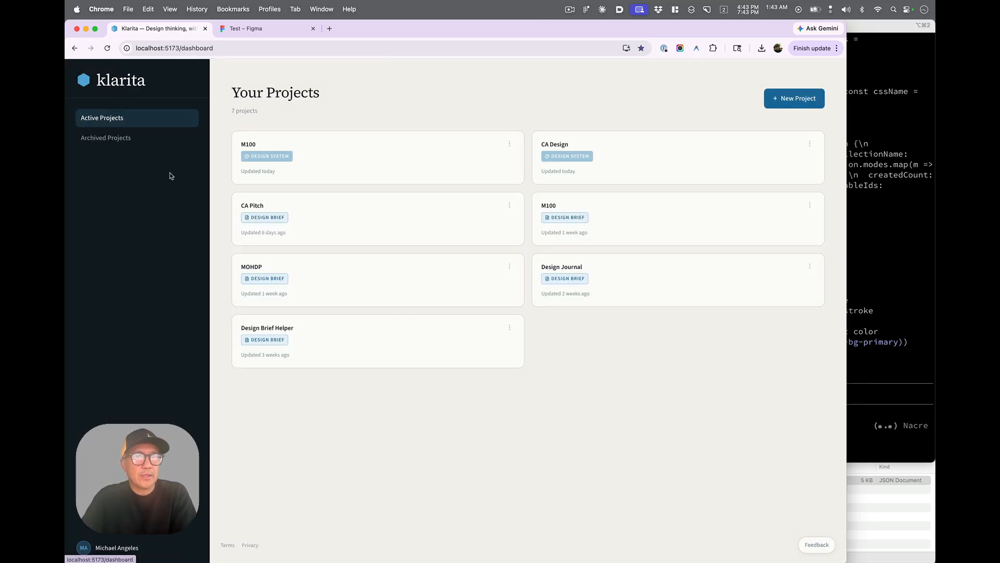
pyautogui.click(348, 158)
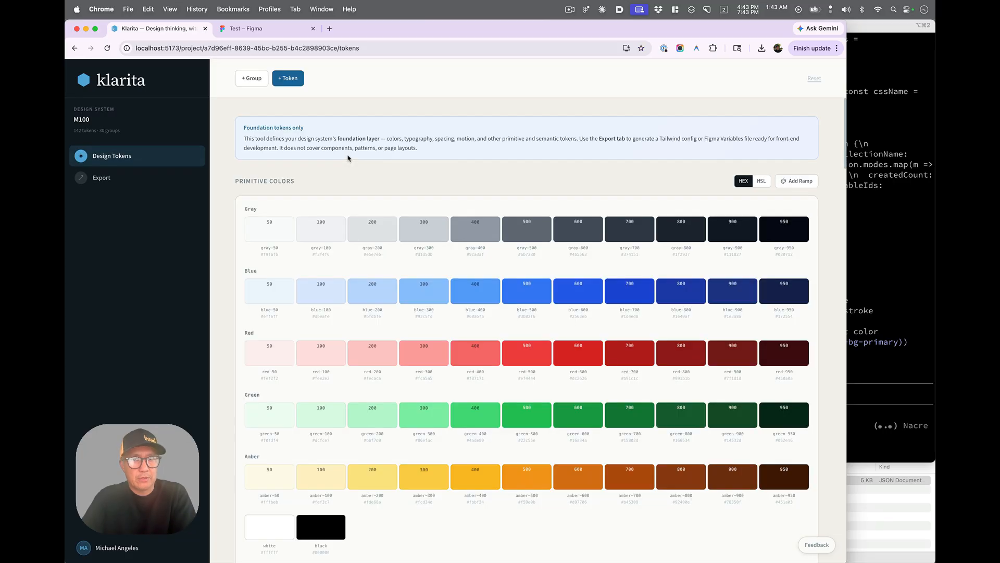